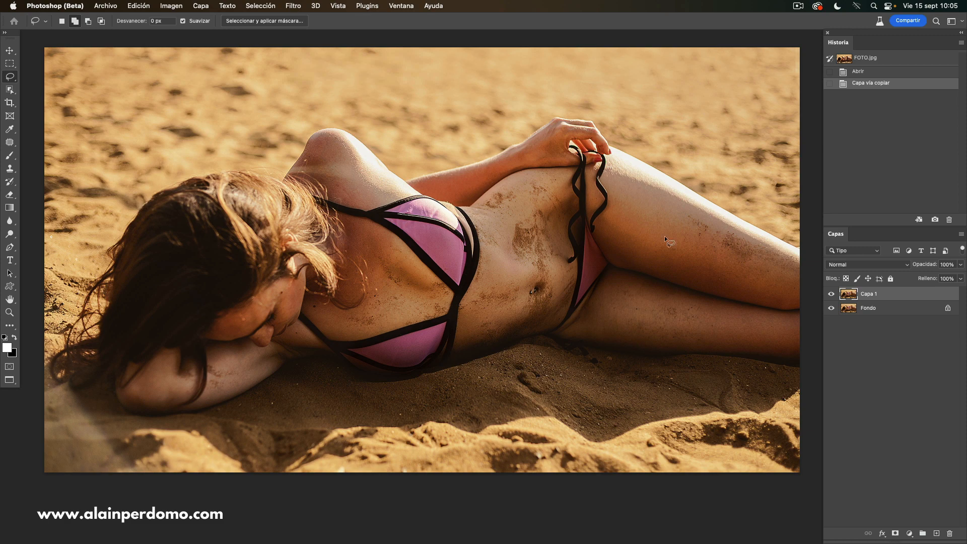
Convert the Capa 1 layer into a smart object and open the parametric filters
right_click(892, 296)
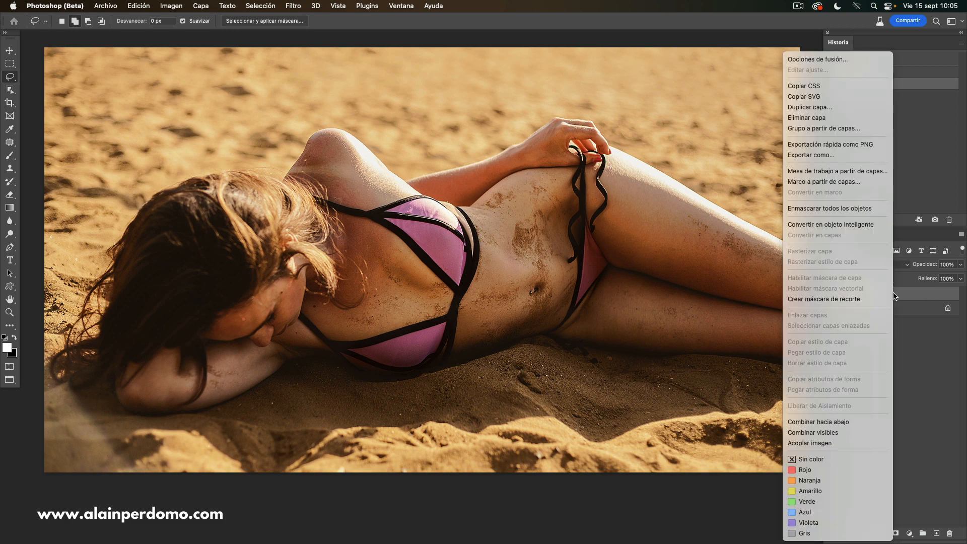
left_click(805, 224)
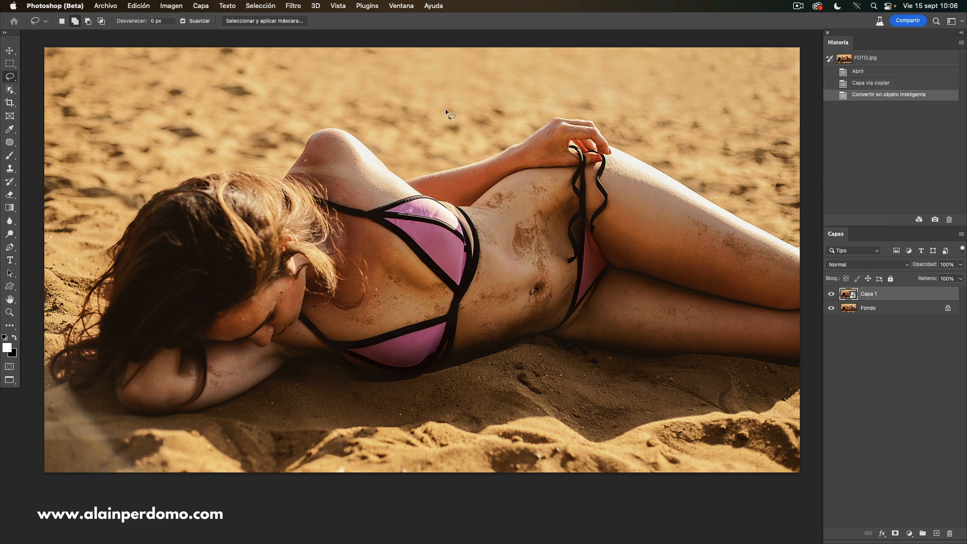
left_click(294, 6)
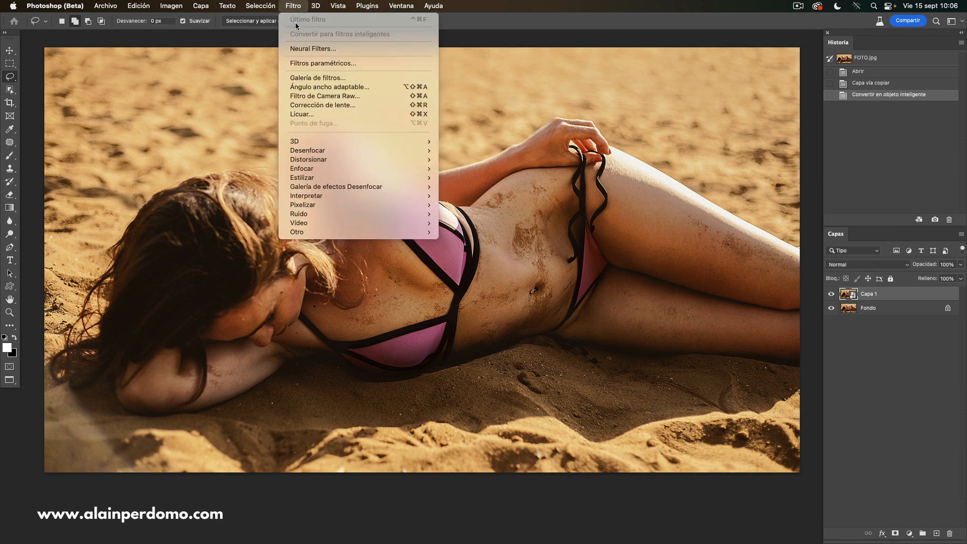
left_click(327, 64)
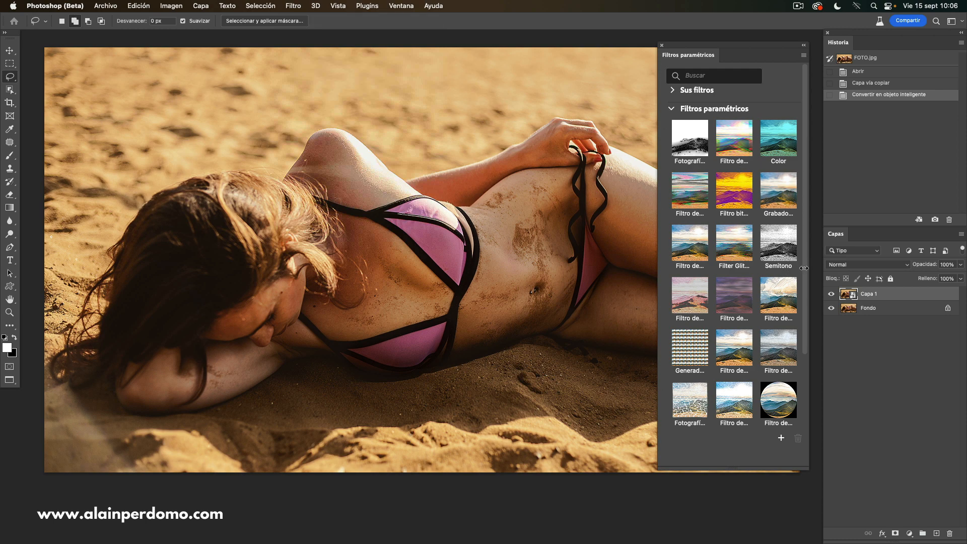
Apply the parametric filter Fotografía vintage en blanco y negro to the smart object
scroll(804, 259, "down", 3)
scroll(806, 247, "up", 3)
left_click(685, 159)
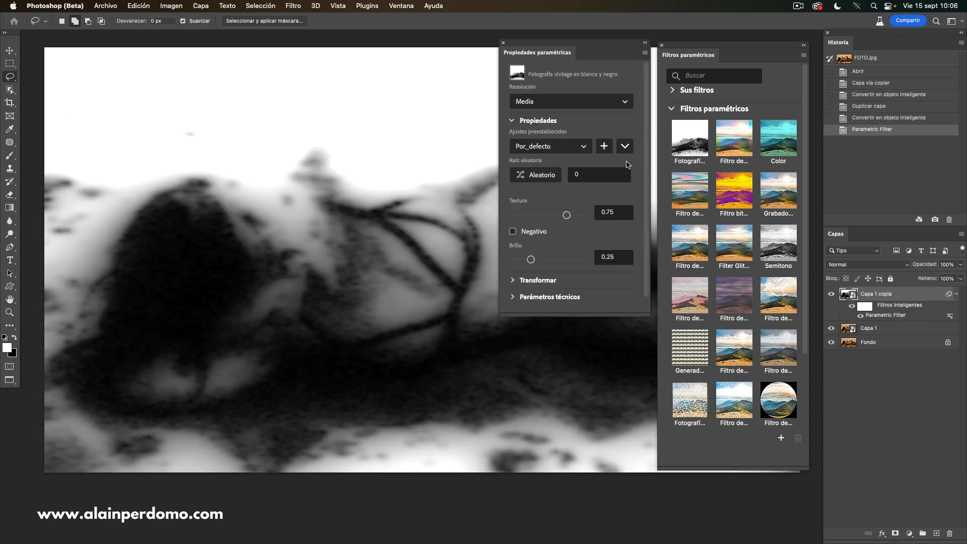
key("super+minus")
mouse_move(389, 269)
left_mouse_down()
mouse_move(265, 237)
mouse_move(253, 225)
left_mouse_up()
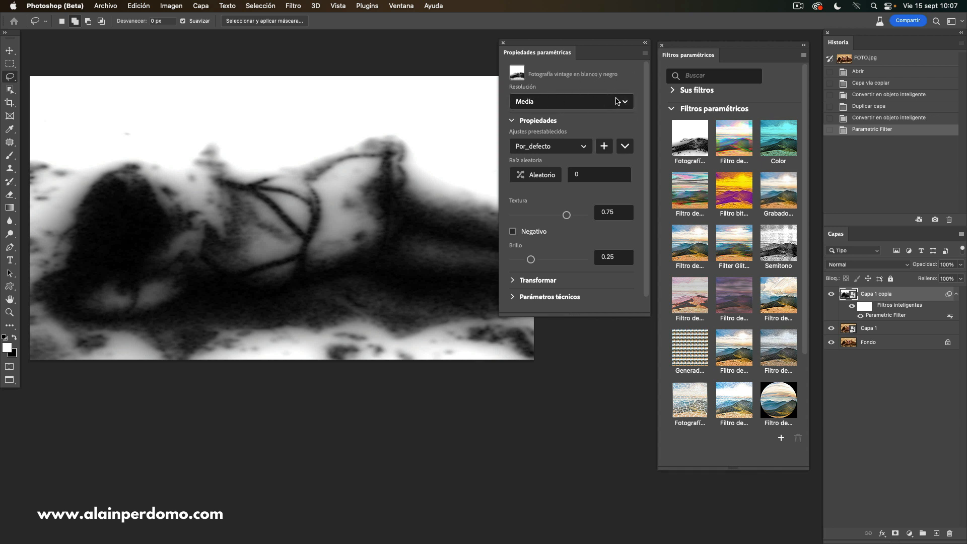
Compare the Ultra and Borrador resolutions of the filter, leaving the resolution at Ultra
left_click(624, 103)
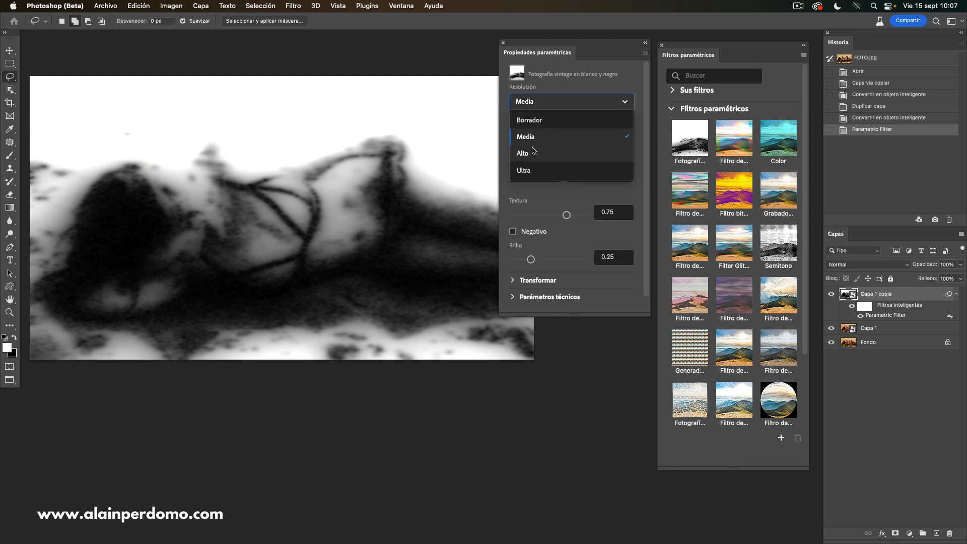
left_click(528, 171)
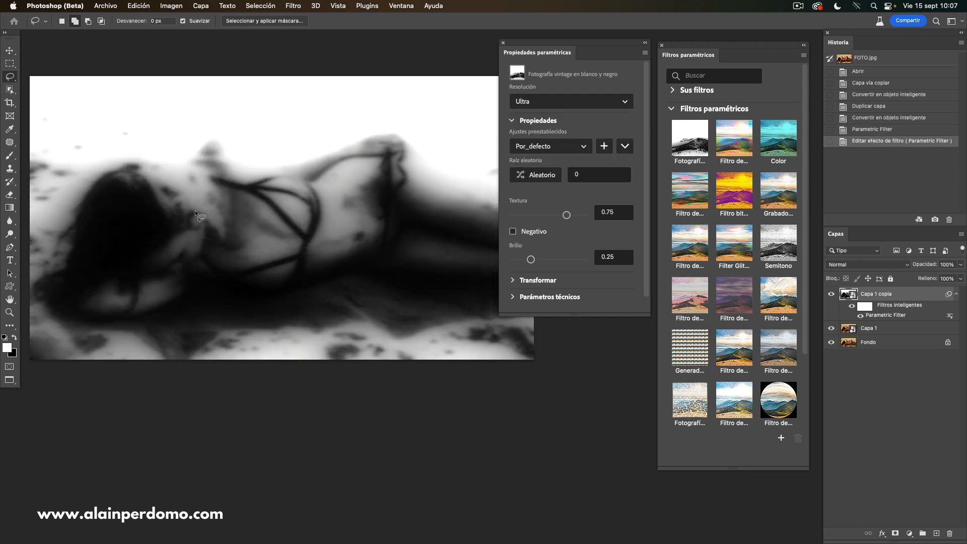
left_click(573, 106)
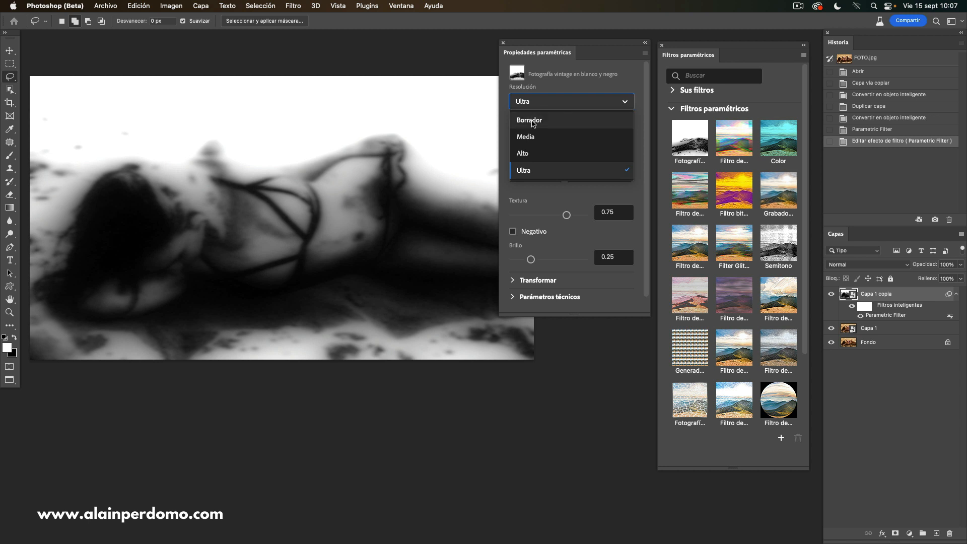
left_click(533, 122)
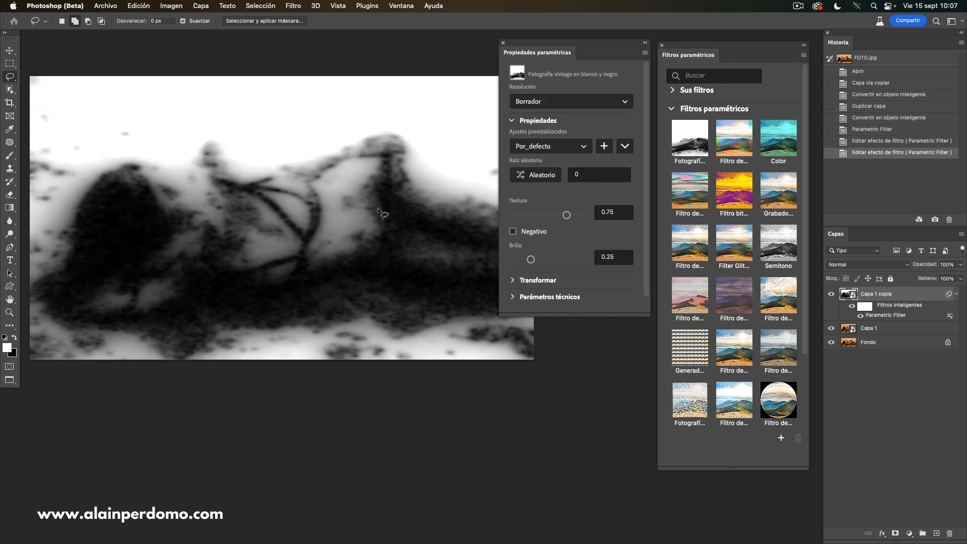
left_click(541, 103)
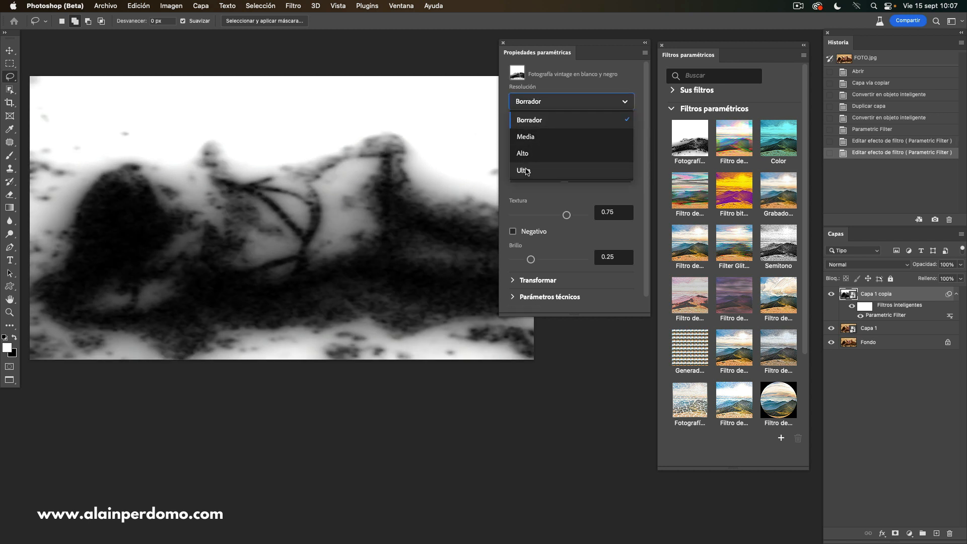
left_click(523, 170)
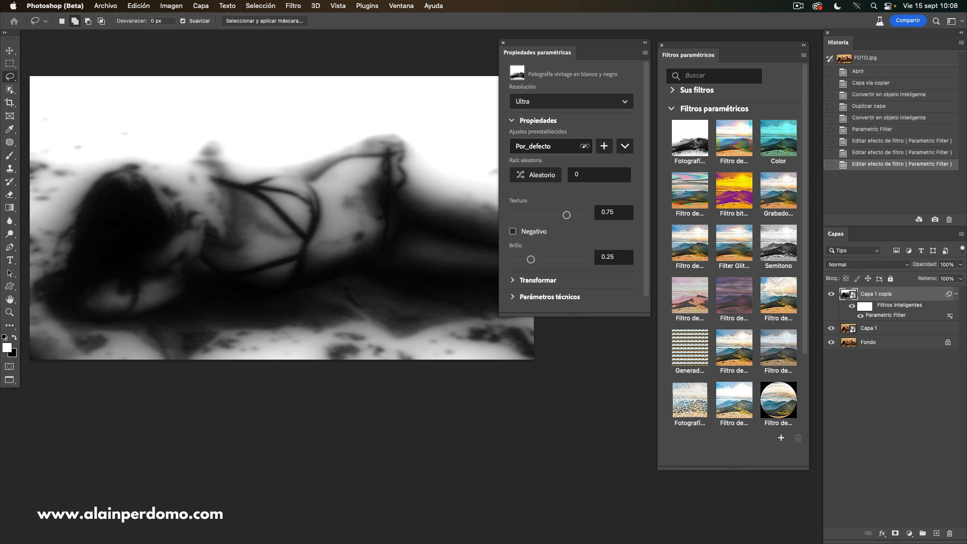
Try the filter presets Contraste suave alto, Suave and Negativo, and go back to Por_defecto
left_click(581, 146)
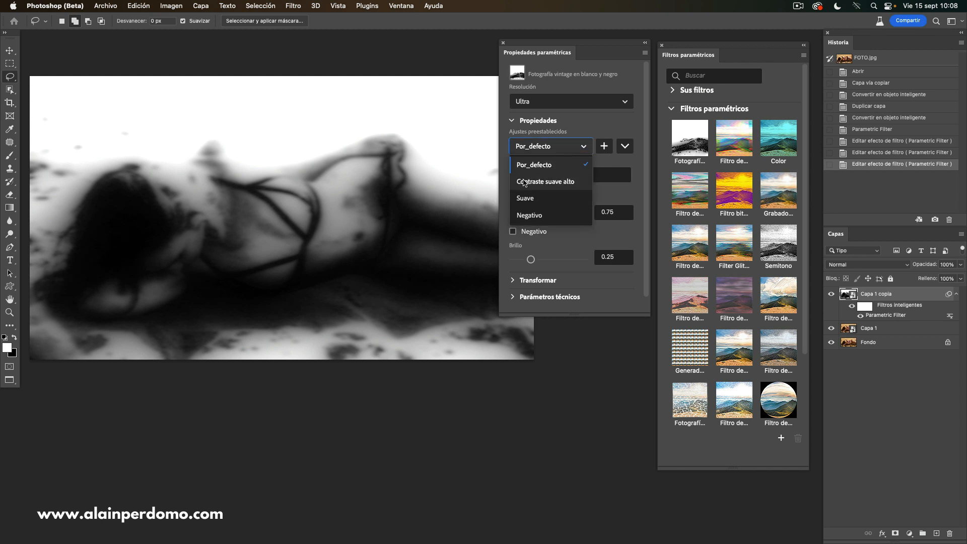
left_click(534, 183)
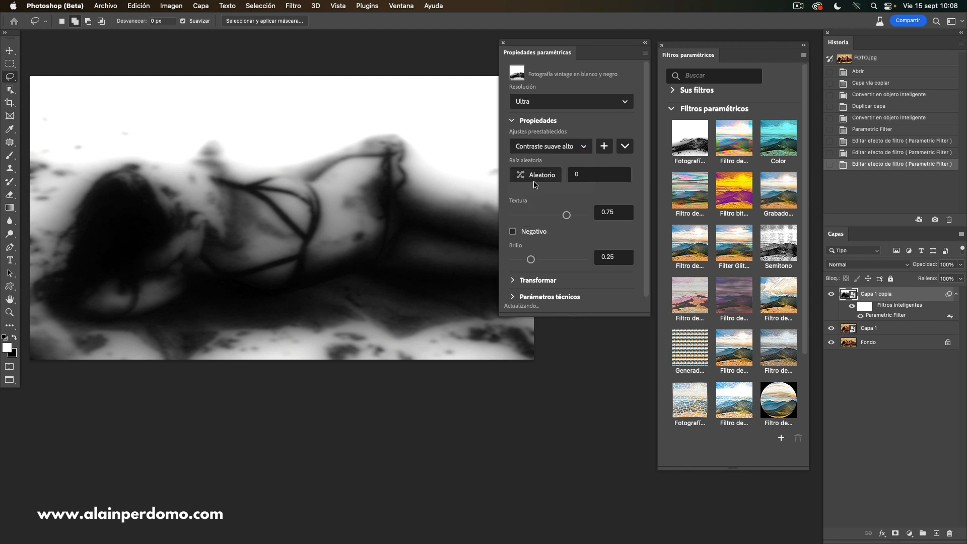
left_click(574, 147)
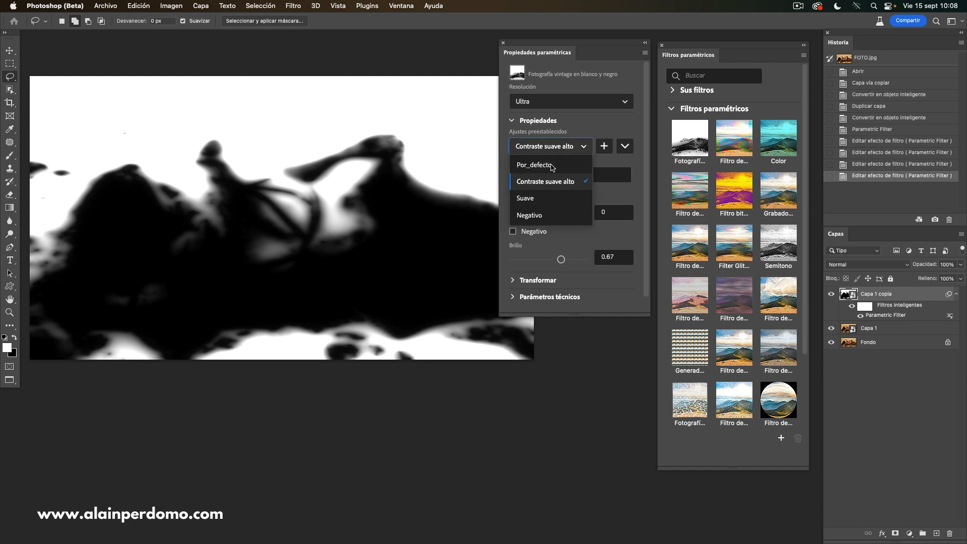
left_click(526, 199)
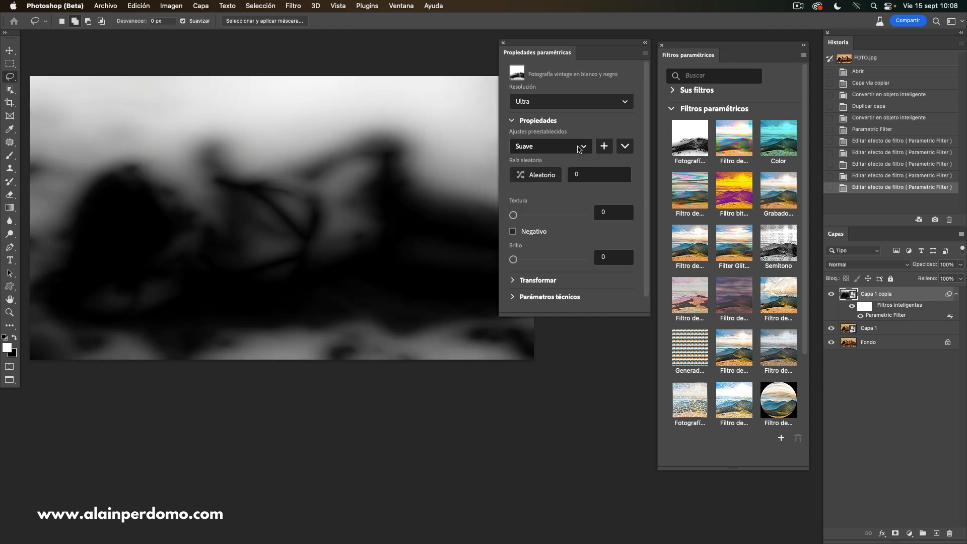
left_click(579, 147)
left_click(533, 216)
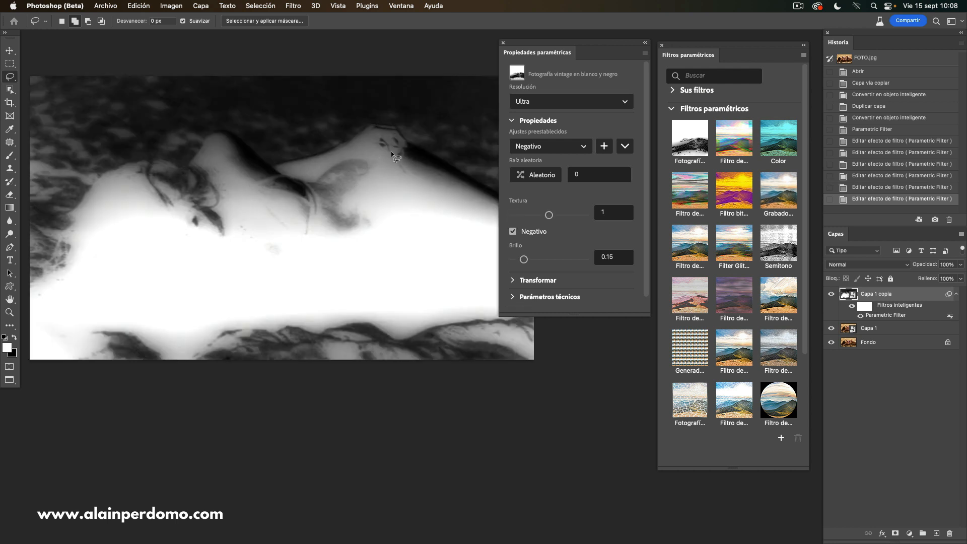
left_click(584, 147)
left_click(527, 160)
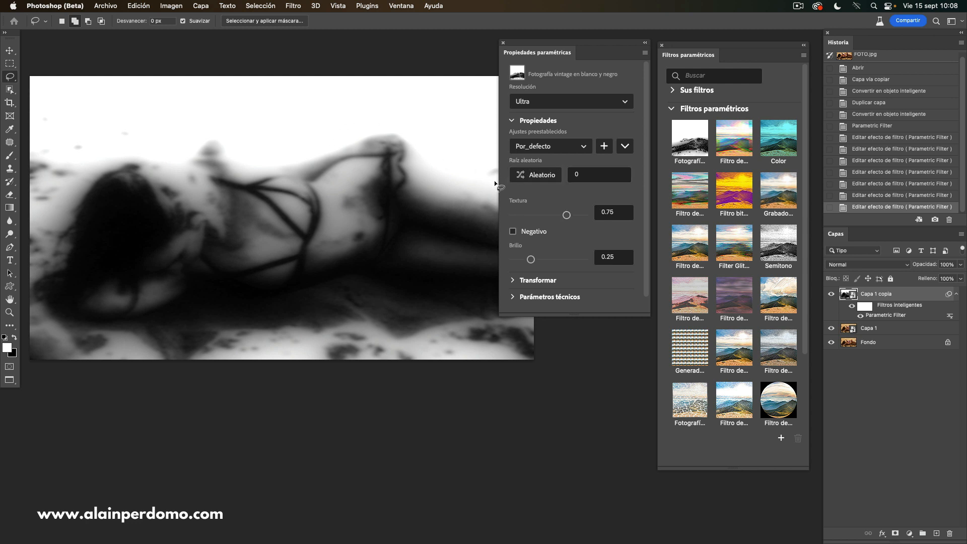
Randomize the filter's random seed several times to compare grain variations
left_click(540, 177)
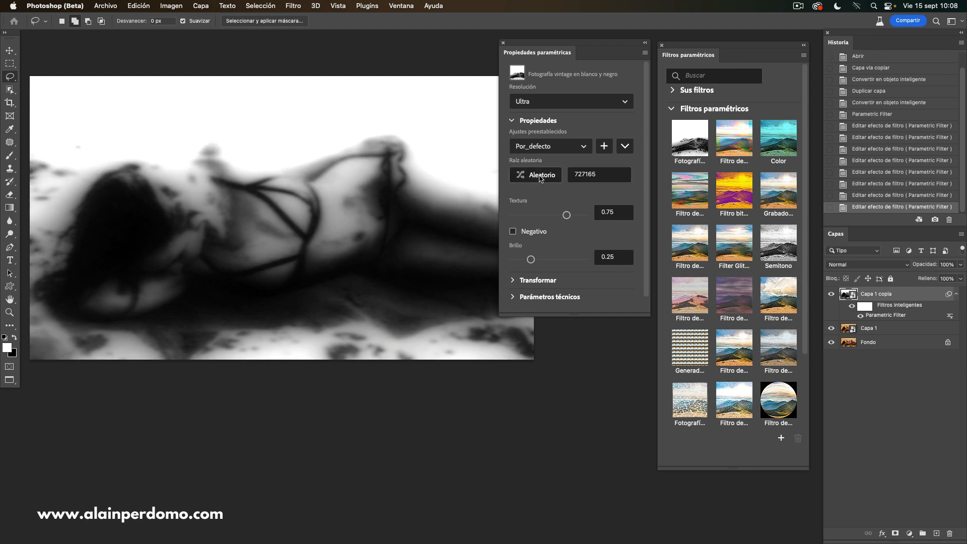
left_click(538, 176)
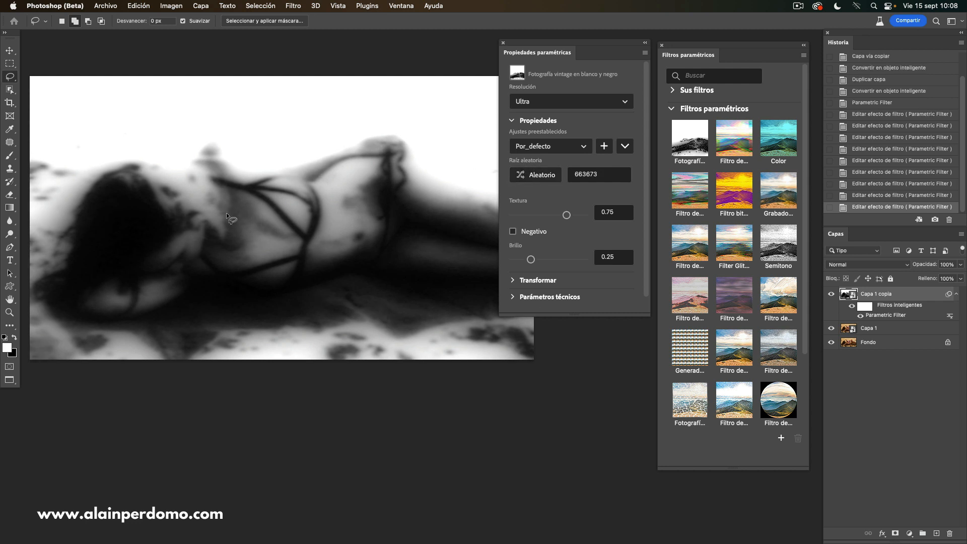
left_click(541, 177)
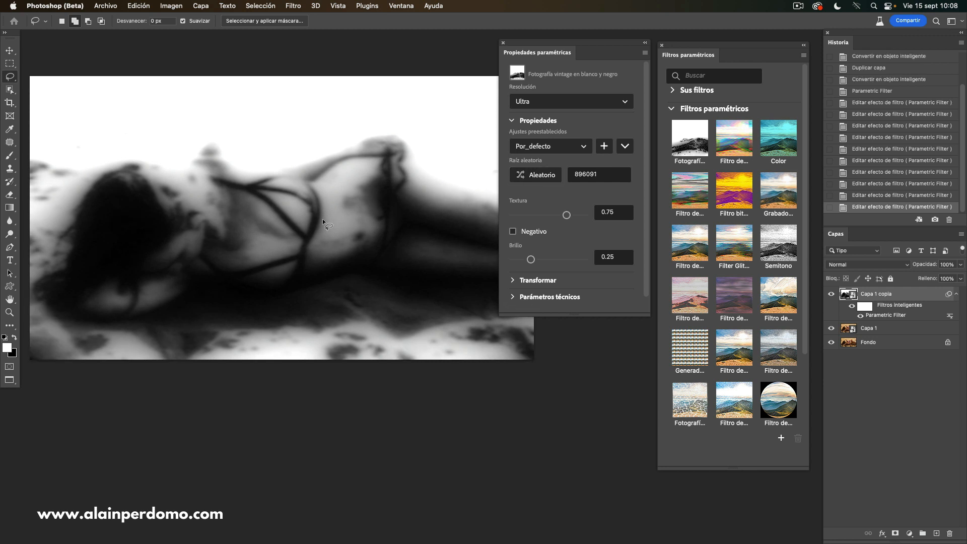
left_click(539, 179)
left_click(537, 177)
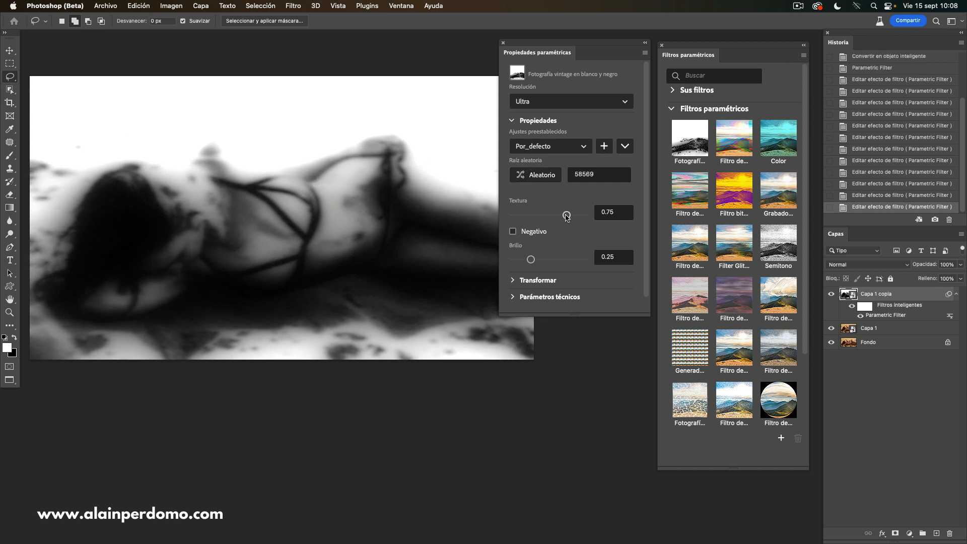
Set the filter's Textura to 0.99 and Brillo to 0.35, briefly previewing the Negativo option
mouse_move(566, 215)
left_mouse_down()
mouse_move(556, 216)
mouse_move(584, 216)
left_mouse_up()
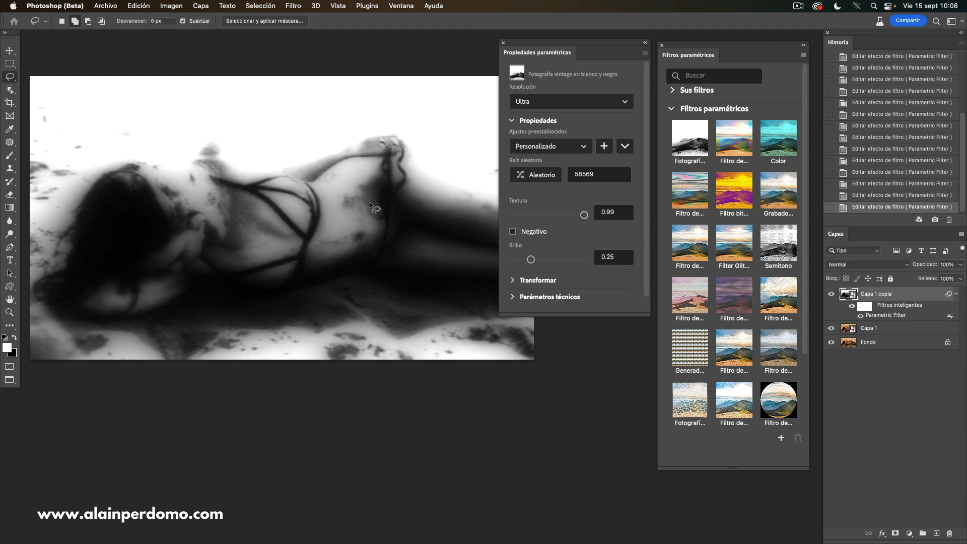
left_click(513, 232)
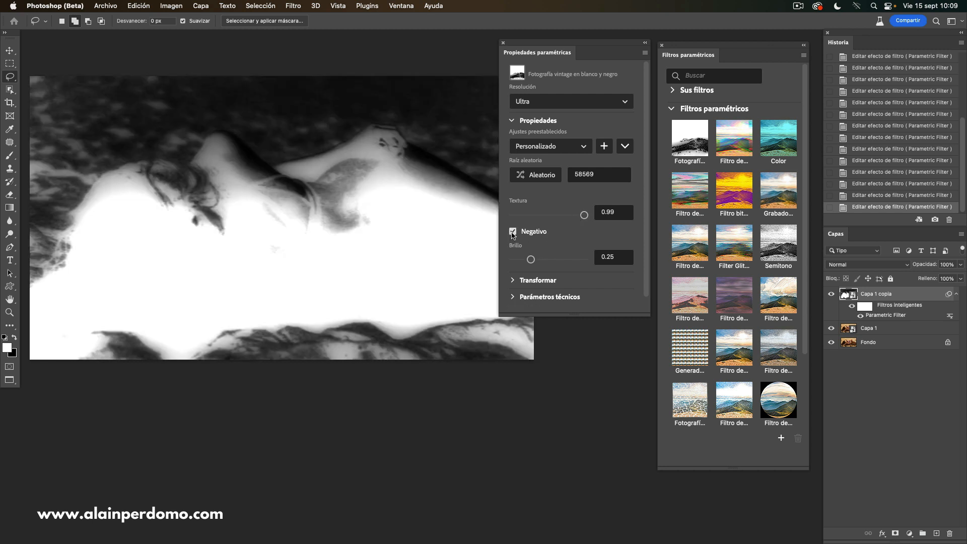
left_click(513, 232)
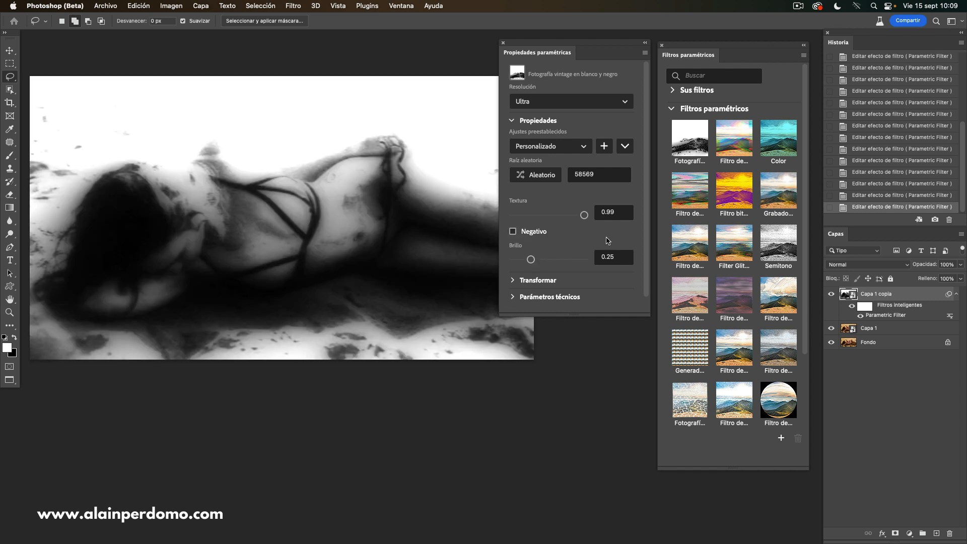
left_click_drag(645, 239, 645, 250)
left_click_drag(531, 256, 537, 258)
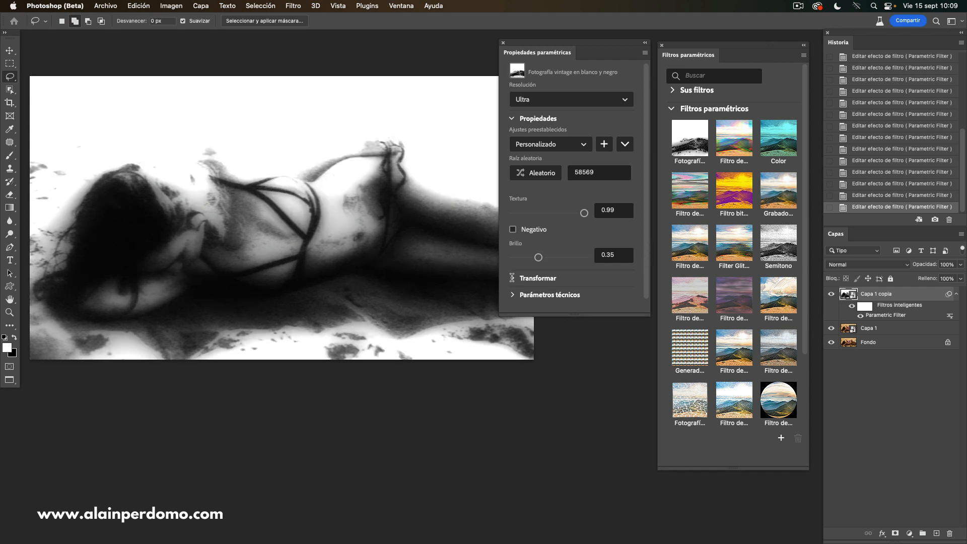
Expand the transform and technical parameters and set Luminosidad to -0.07 and Contraste to 0.08
left_click(513, 278)
scroll(605, 282, "down", 3)
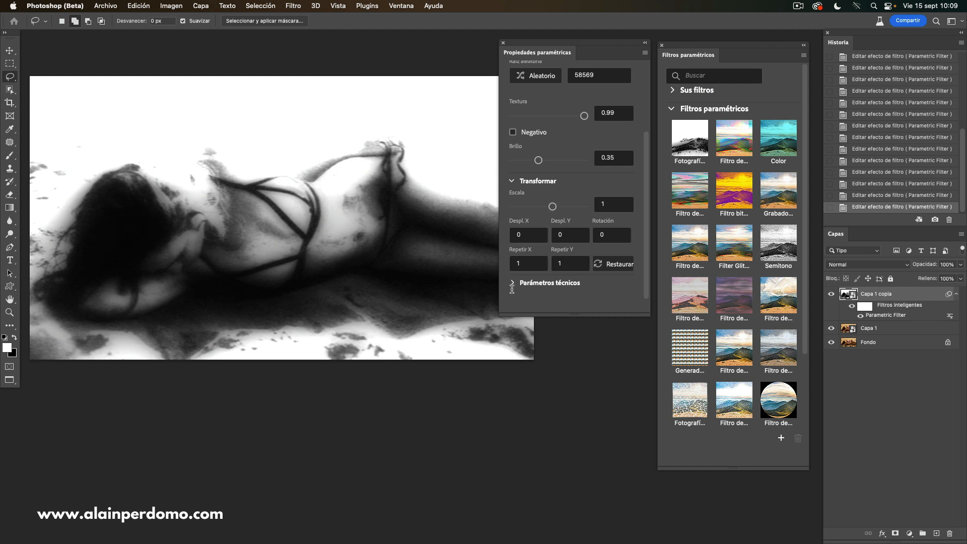
left_click(512, 282)
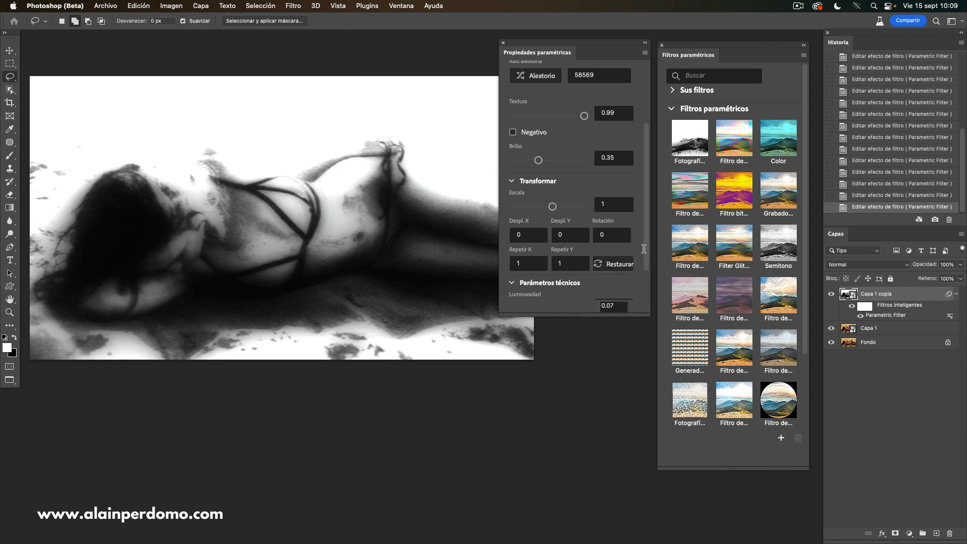
scroll(647, 248, "down", 2)
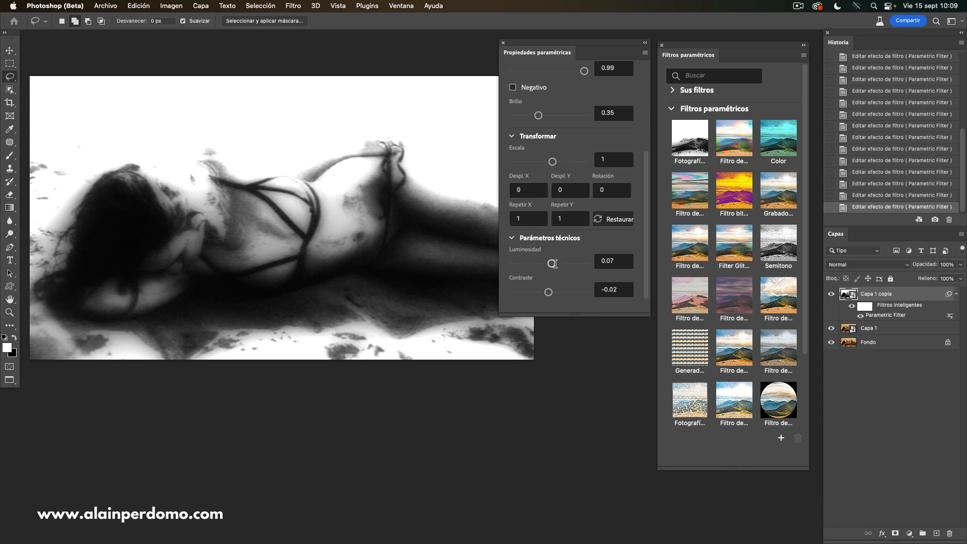
left_click_drag(551, 264, 552, 292)
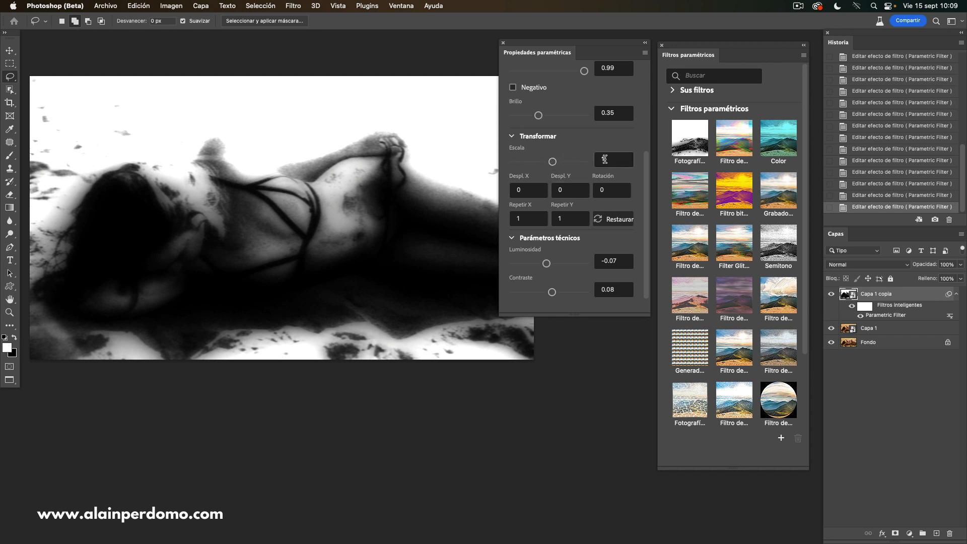
Set the filter's Escala to -3.64 after trying -1.23 and 6.53
left_click_drag(553, 162, 542, 163)
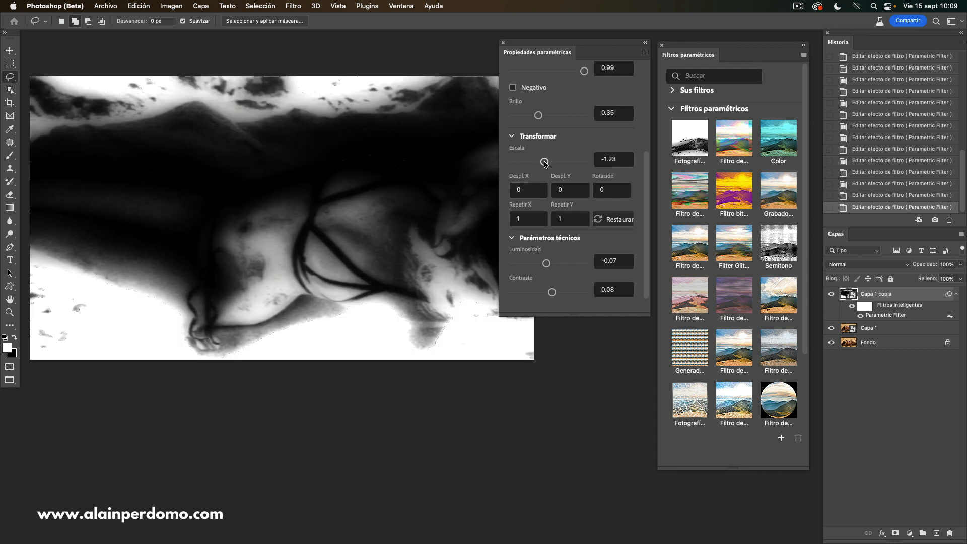
left_click_drag(545, 164, 572, 163)
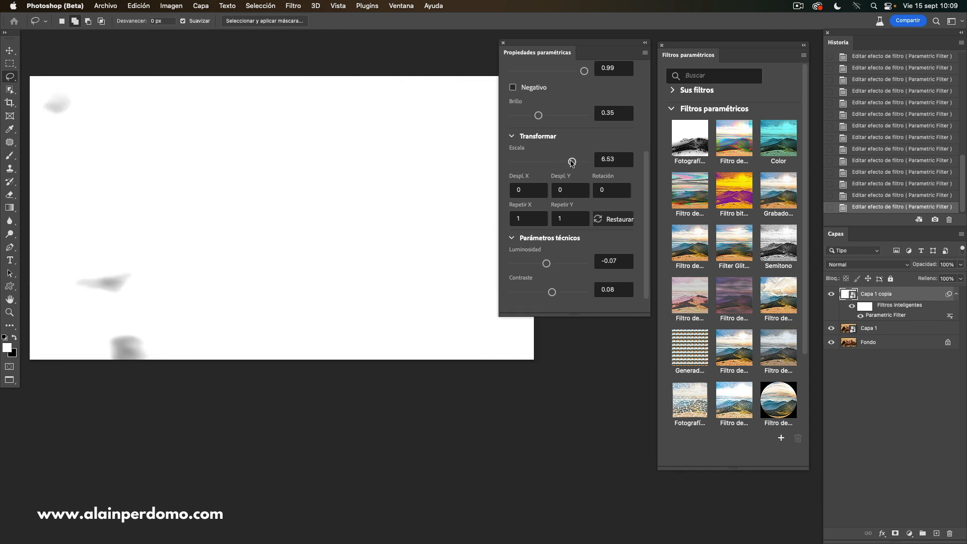
left_click_drag(572, 163, 536, 162)
Set the filter's horizontal and vertical repetition, Repetir X and Repetir Y, to 5 each
left_click(527, 220)
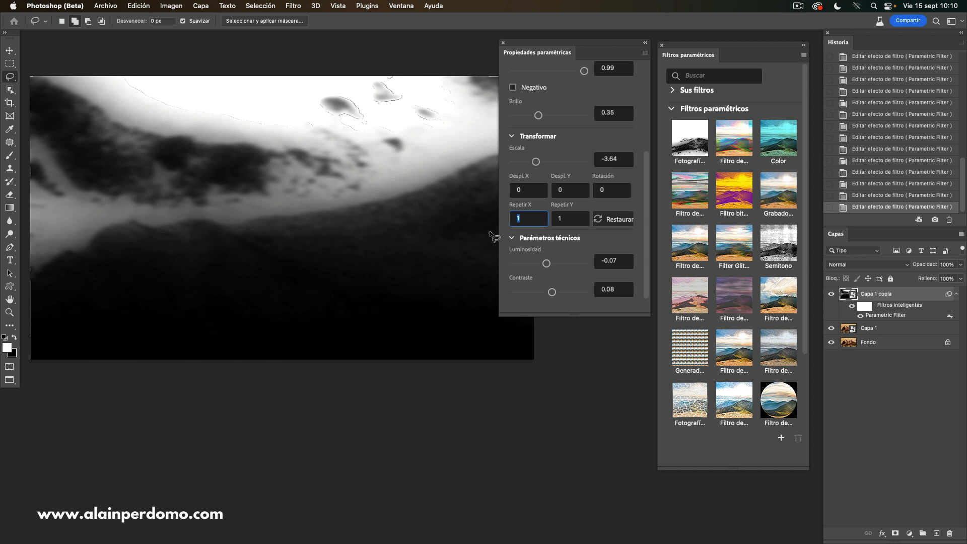
type("5")
key("Return")
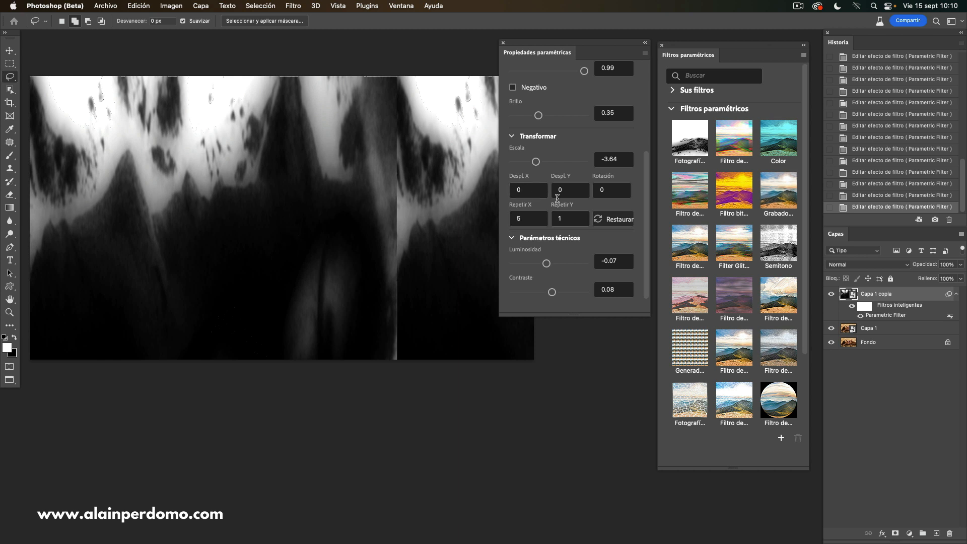
left_click(567, 218)
type("5")
key("Return")
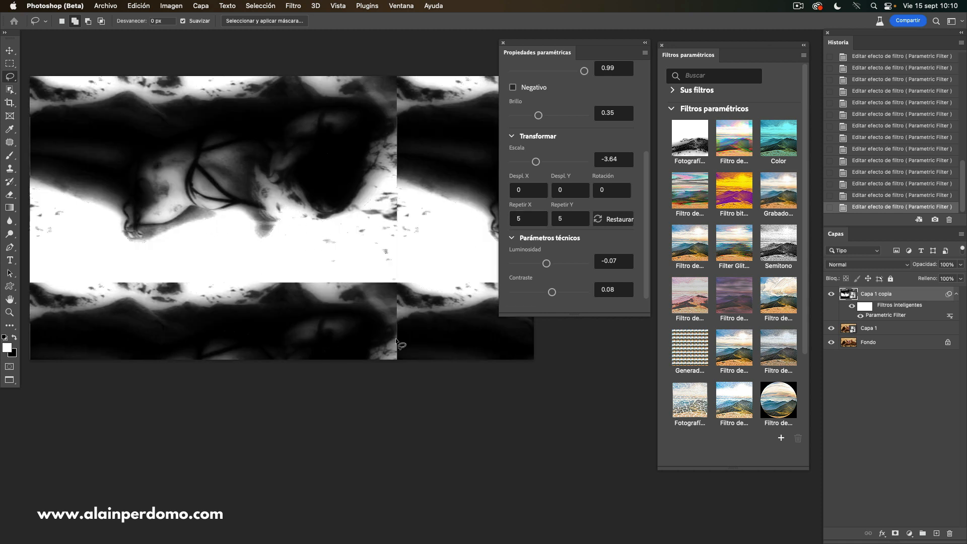
Set the vintage black-and-white filter's Escala to -1.52 after trying -2.57
mouse_move(536, 162)
left_mouse_down()
mouse_move(527, 162)
mouse_move(539, 162)
left_mouse_up()
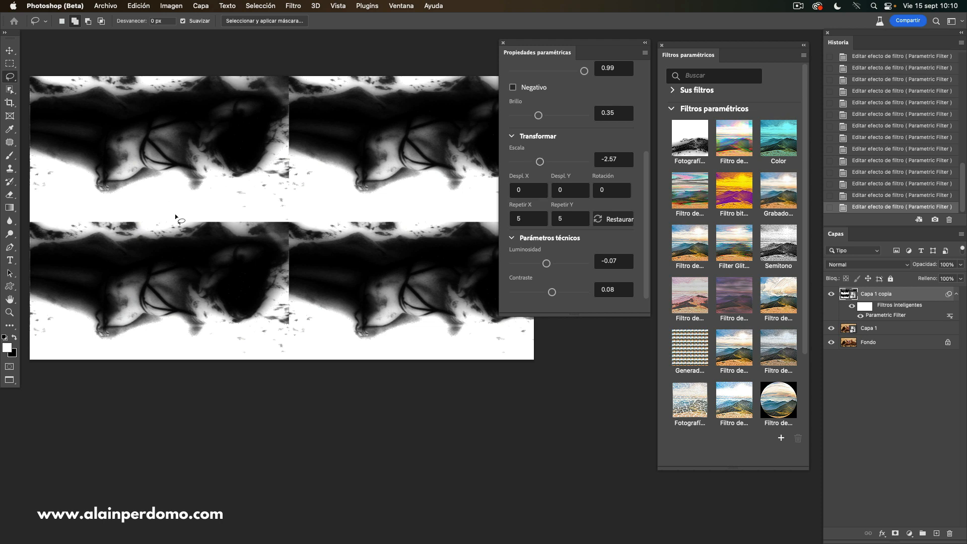
left_click_drag(540, 162, 543, 162)
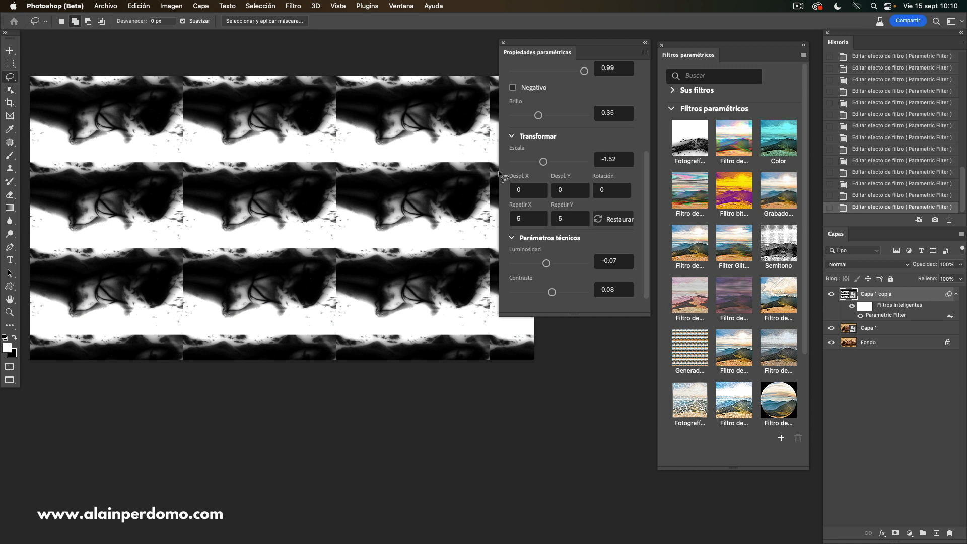
scroll(648, 172, "up", 5)
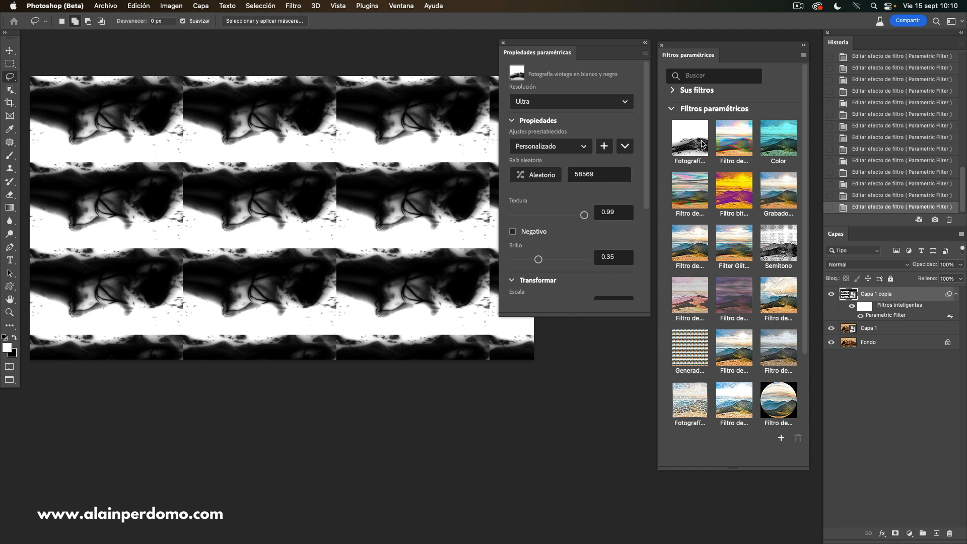
Replace the smart object's filter with the chromatic aberration filter and set its resolution to Ultra
left_click(733, 140)
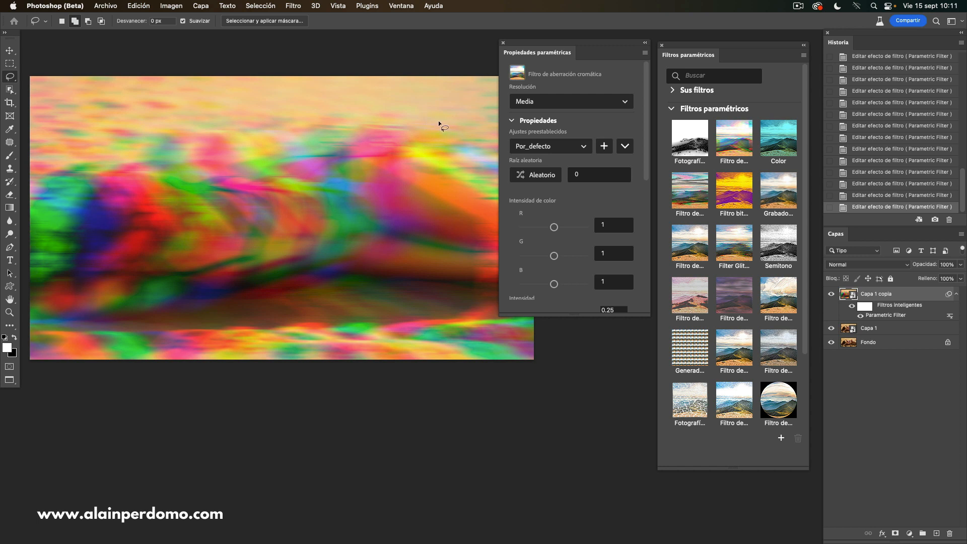
left_click(537, 101)
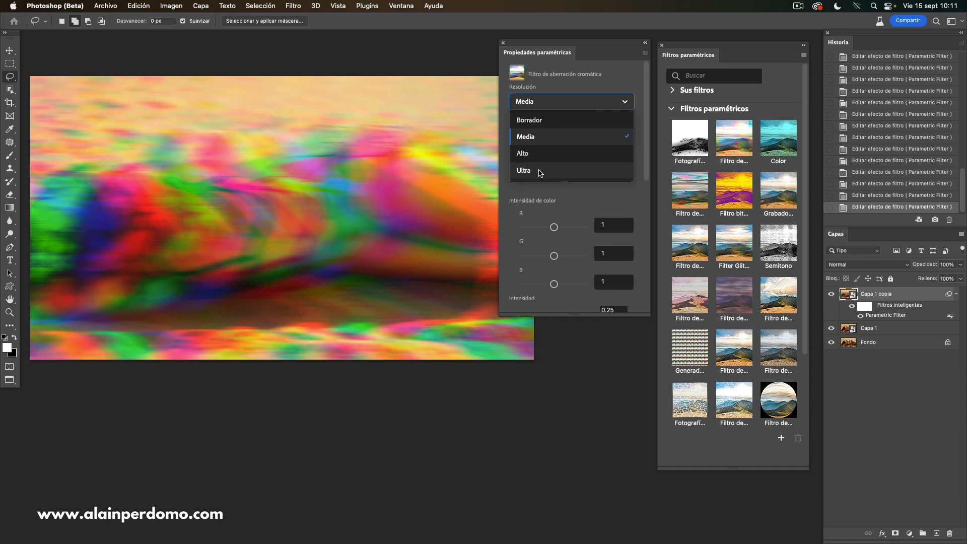
left_click(540, 172)
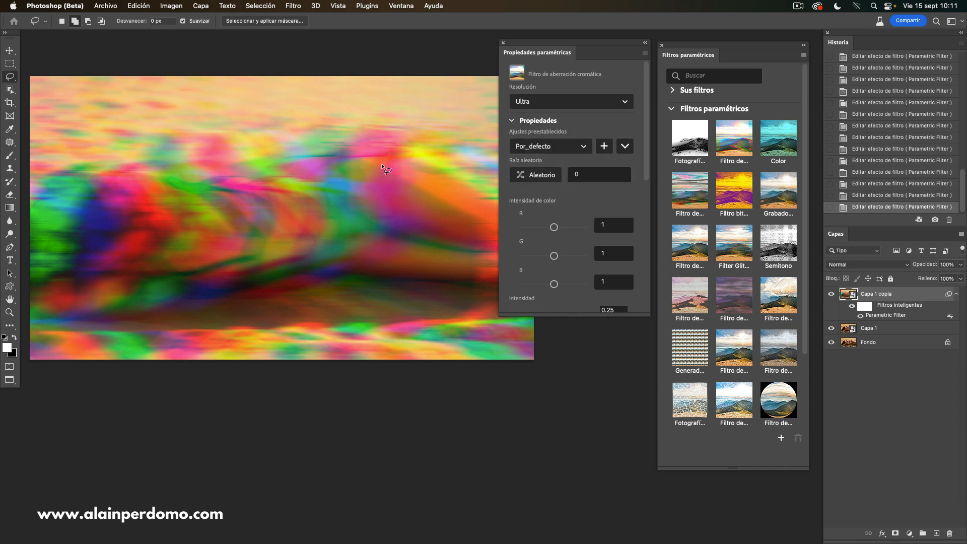
scroll(647, 166, "down", 1)
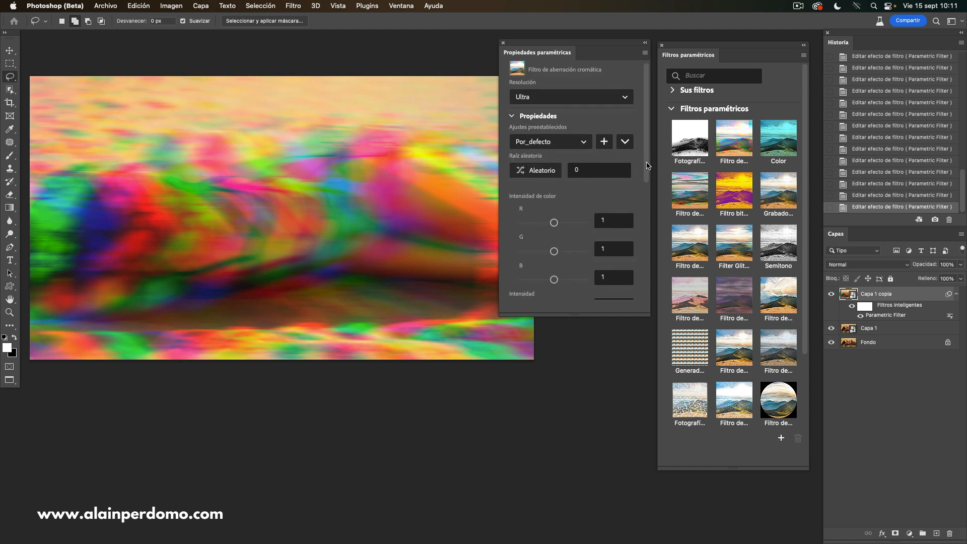
scroll(647, 166, "up", 1)
Apply the chromatic aberration filter's Gran aberración preset after trying Arco iris, and look through its parameters
left_click(549, 146)
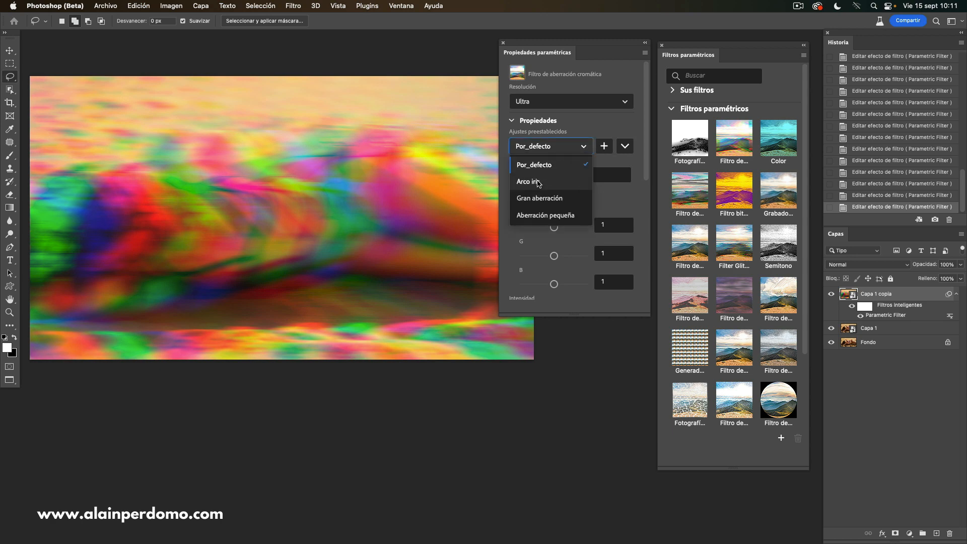
left_click(528, 182)
left_click(559, 151)
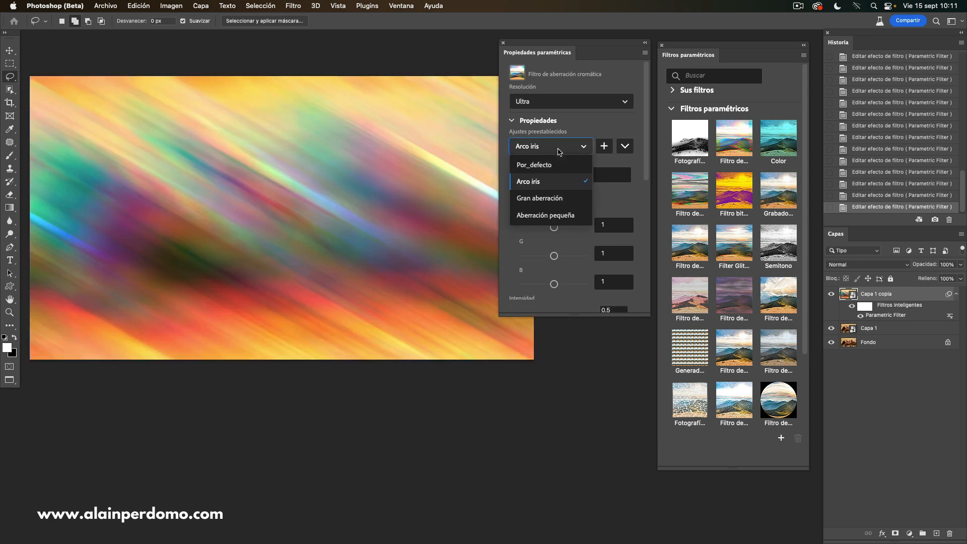
left_click(527, 197)
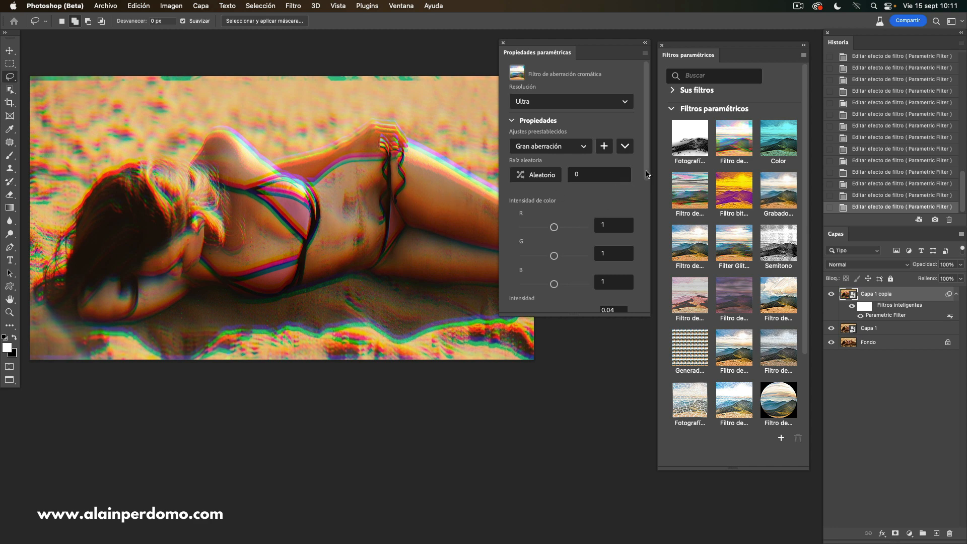
scroll(646, 174, "down", 5)
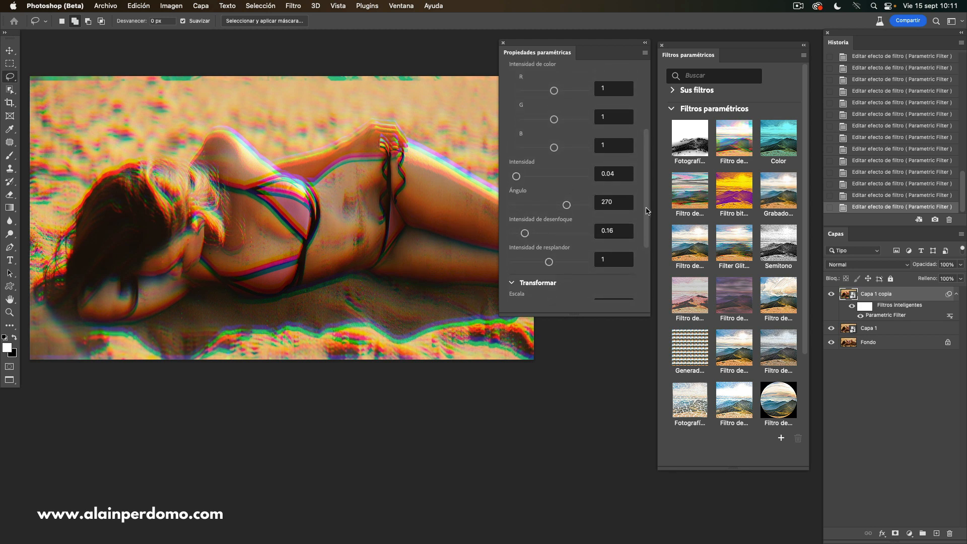
scroll(648, 211, "down", 3)
scroll(648, 211, "up", 10)
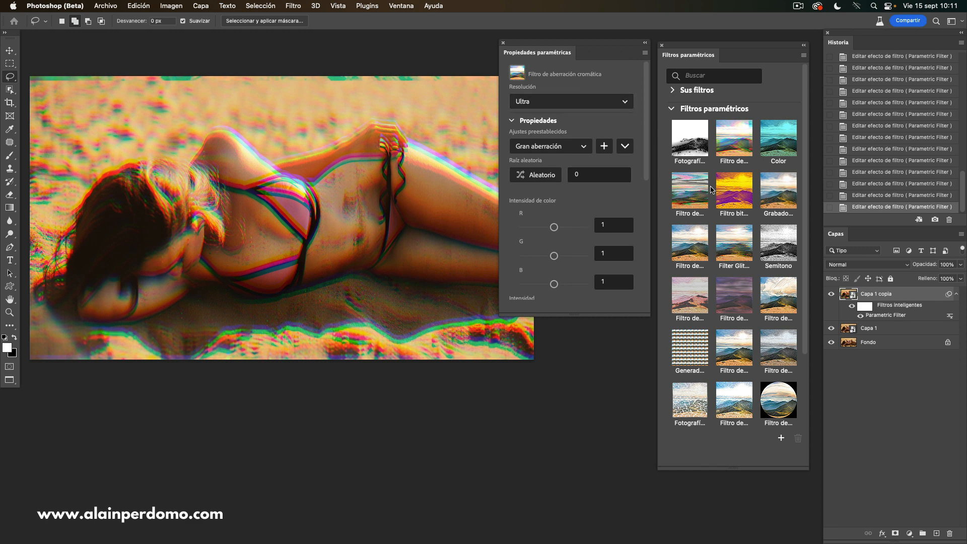
Switch to the distortion filter at Ultra resolution with the Distorsión de estiramiento preset
left_click(688, 195)
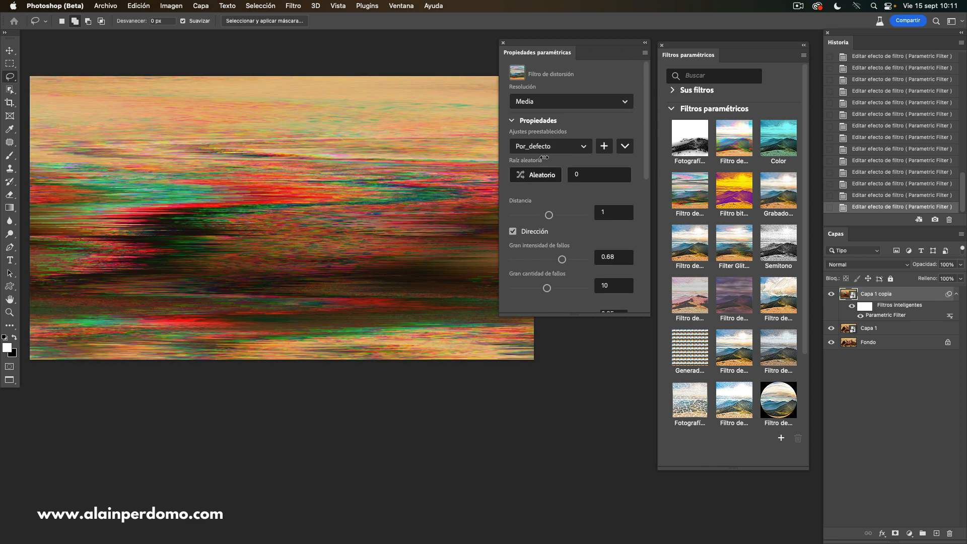
left_click(607, 102)
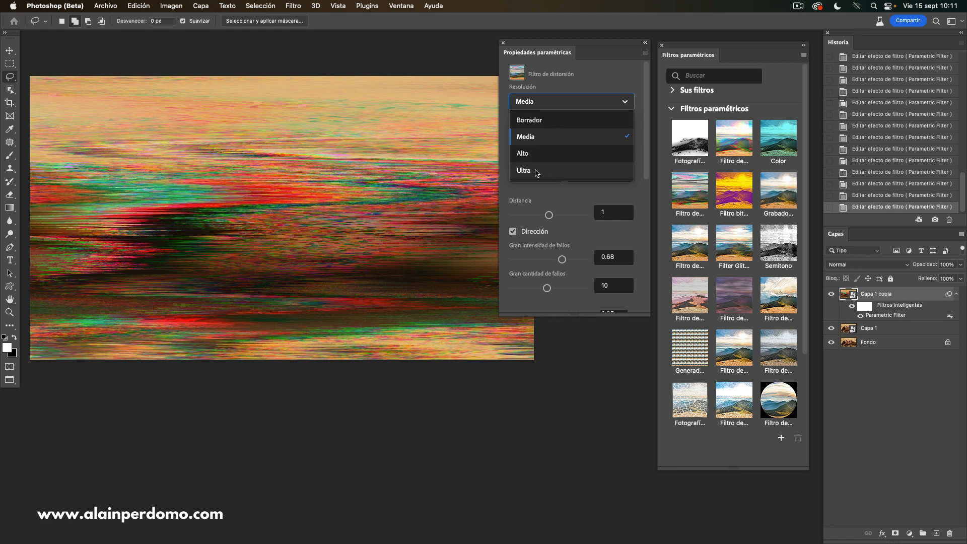
left_click(536, 171)
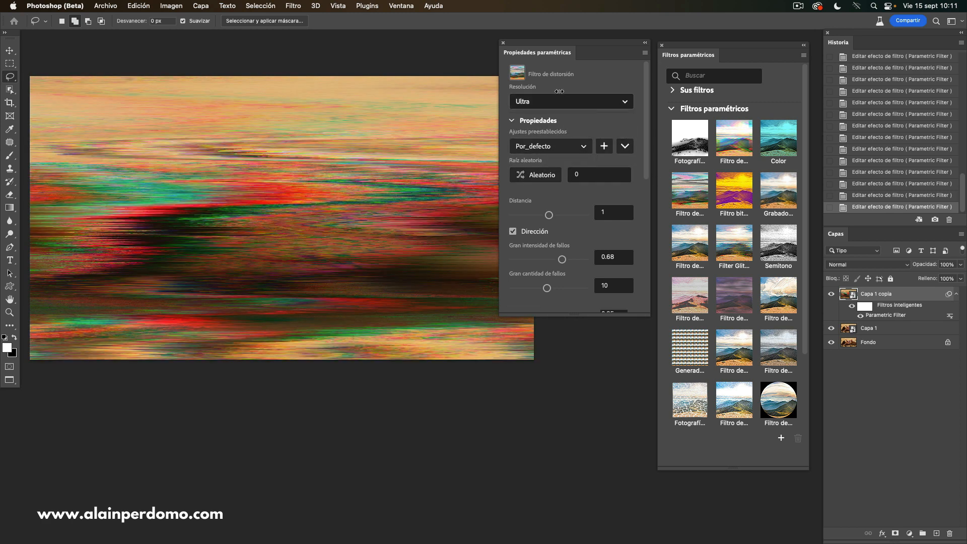
left_click(552, 147)
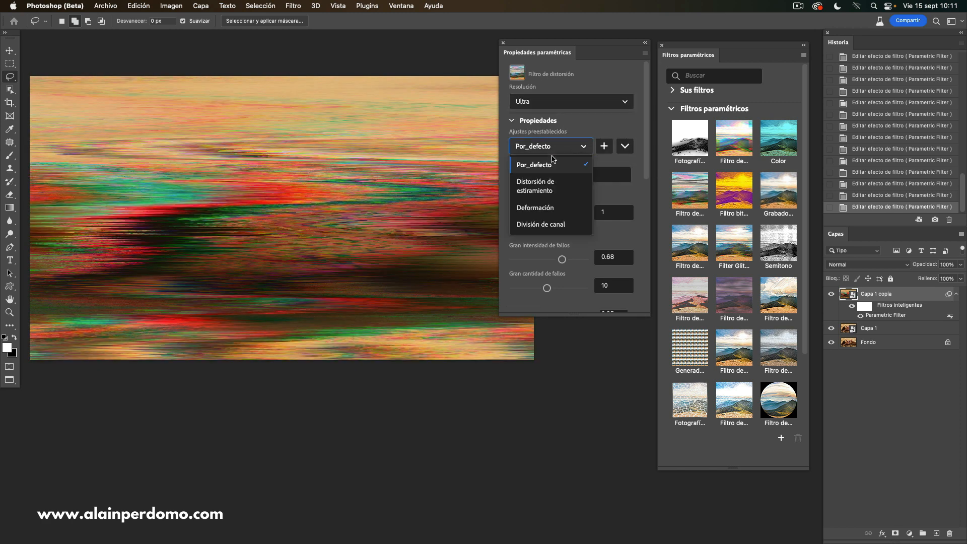
left_click(538, 186)
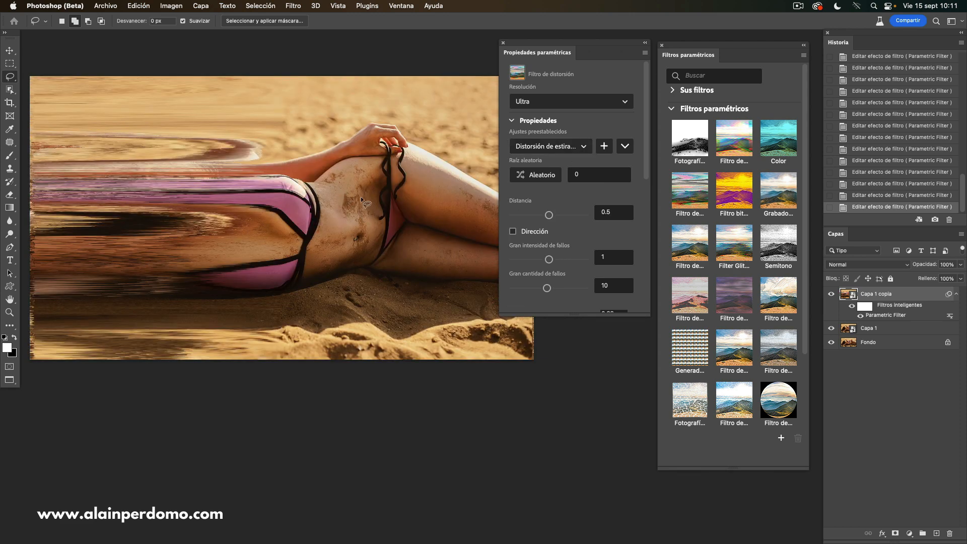
Set the distortion filter's Distancia to 0.56 and briefly preview the Dirección option
left_click_drag(548, 216, 555, 219)
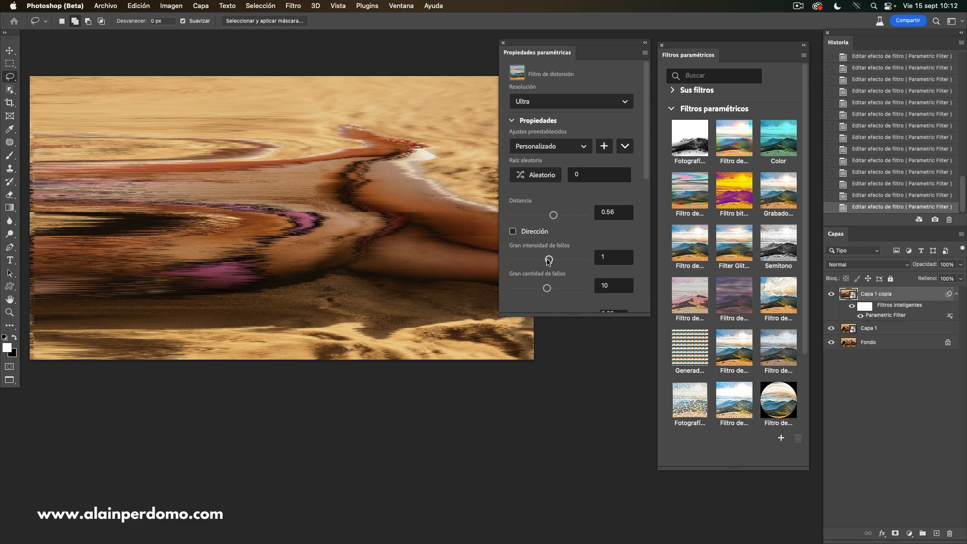
left_click(513, 231)
left_click(513, 231)
Replace the distortion filter with the Color parametric filter and set its resolution to Ultra
left_click(778, 145)
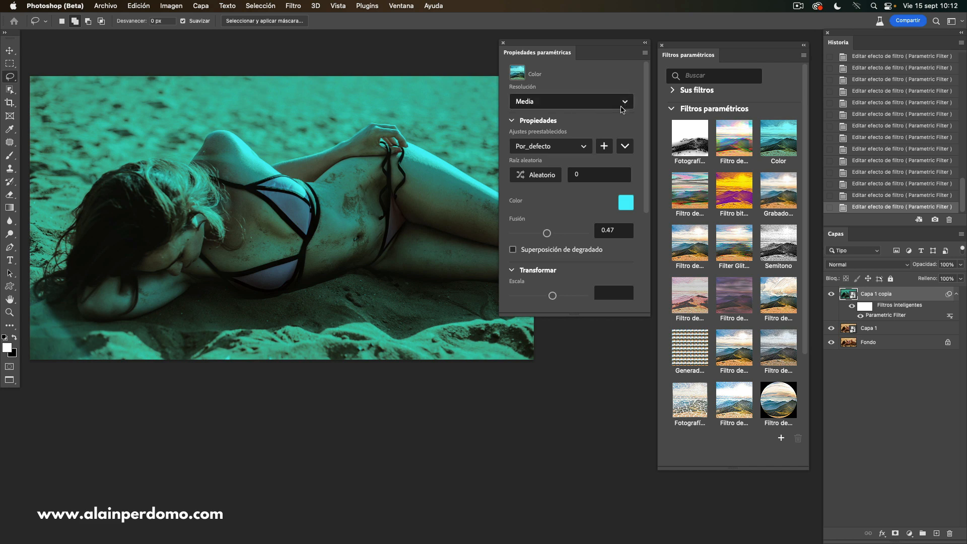
left_click(589, 102)
left_click(531, 170)
Restore the Color filter's Por_defecto preset after trying Sepia, Cian degradado and Escala de grises
left_click(581, 149)
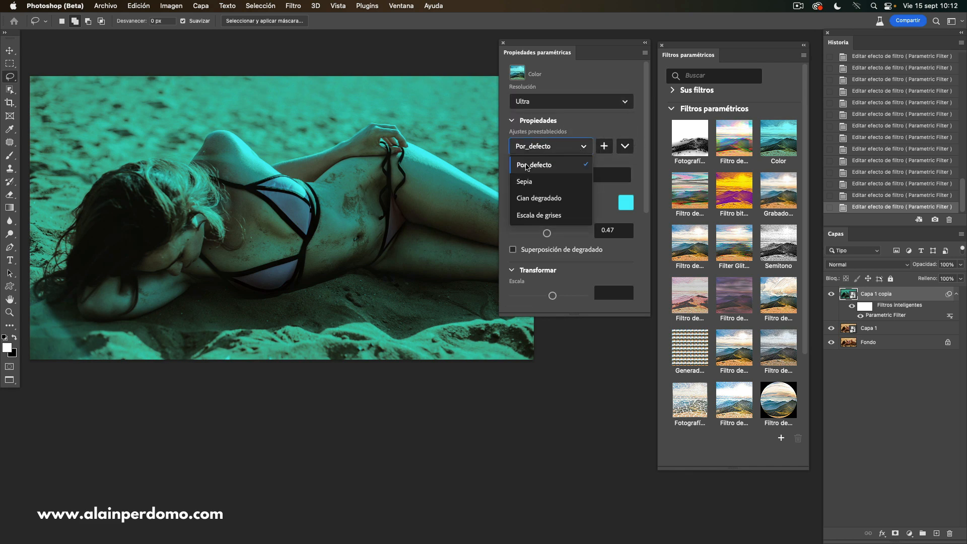
left_click(529, 182)
left_click(583, 150)
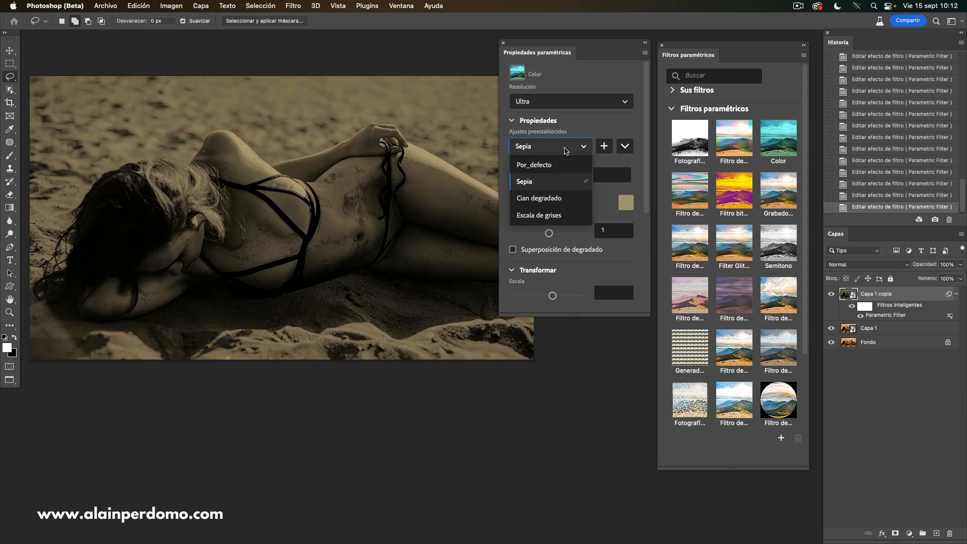
left_click(538, 201)
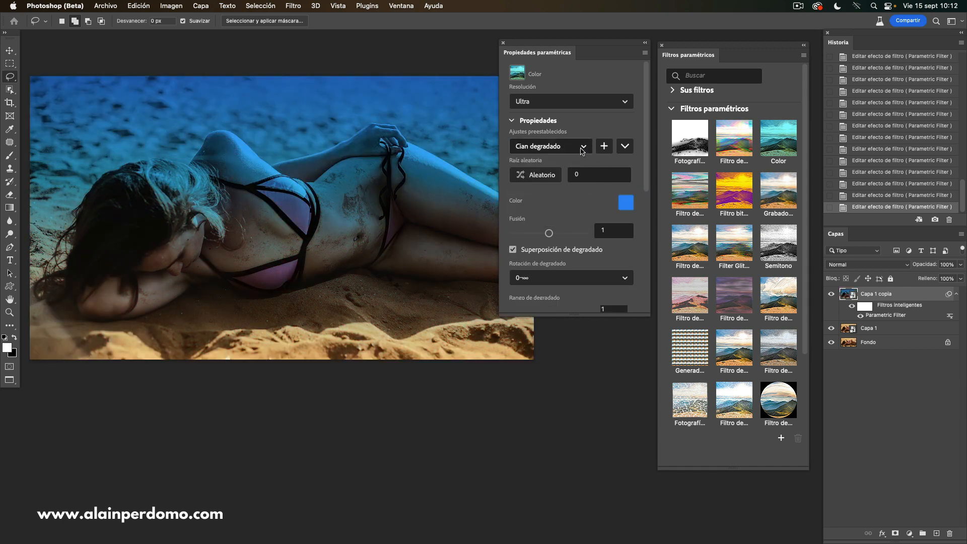
left_click(582, 148)
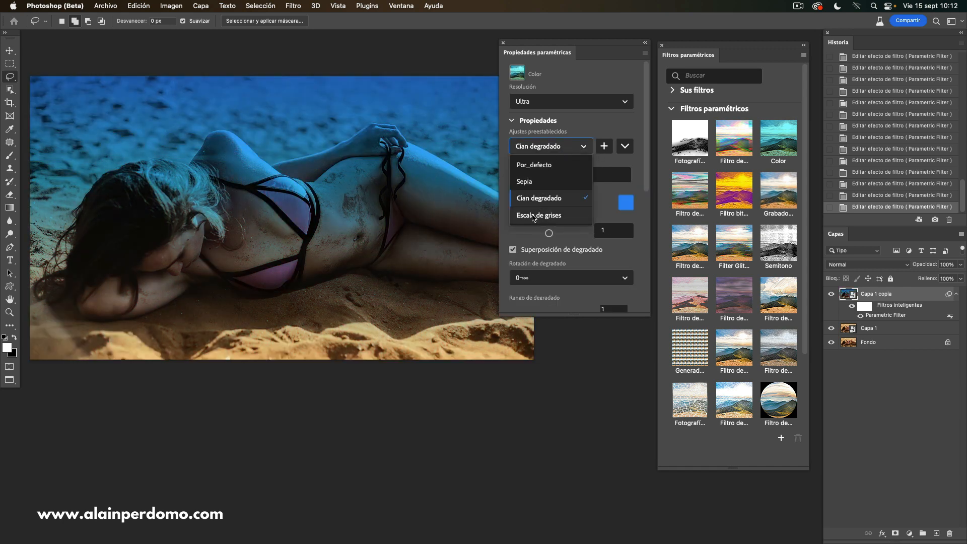
left_click(534, 216)
left_click(582, 149)
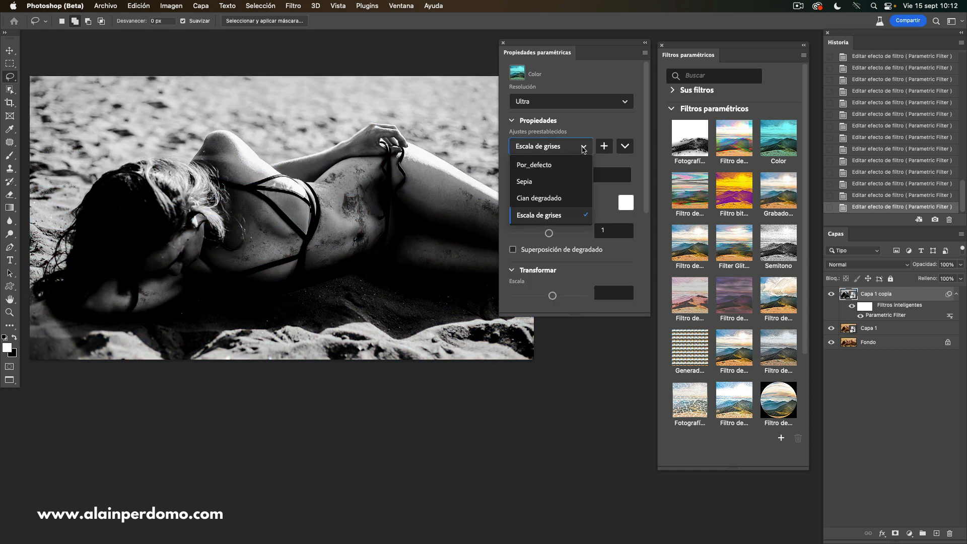
left_click(583, 150)
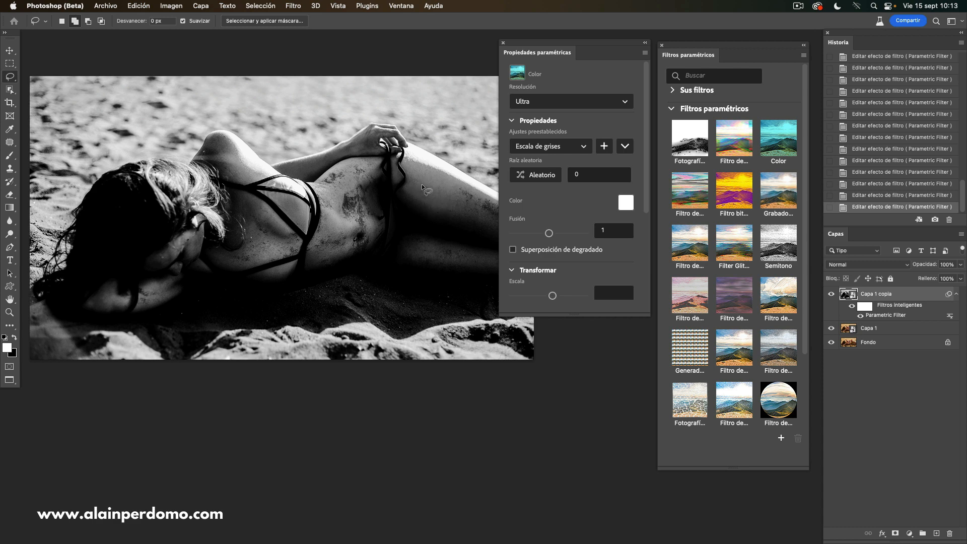
left_click(583, 146)
left_click(538, 166)
Keep the Color filter's cyan 00f3ff and set Fusión to 0.36 after trying 0.25
left_click(625, 204)
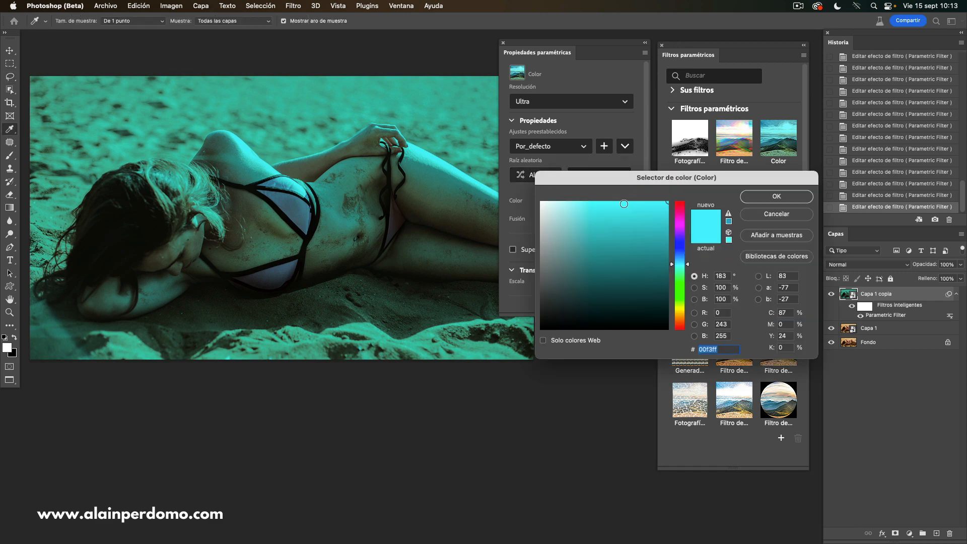
left_click(753, 201)
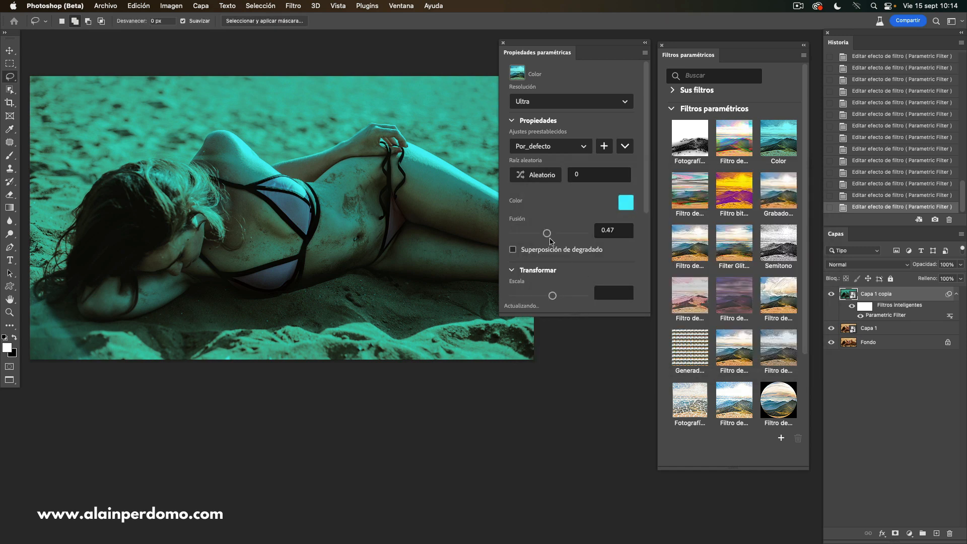
left_click_drag(550, 235, 530, 235)
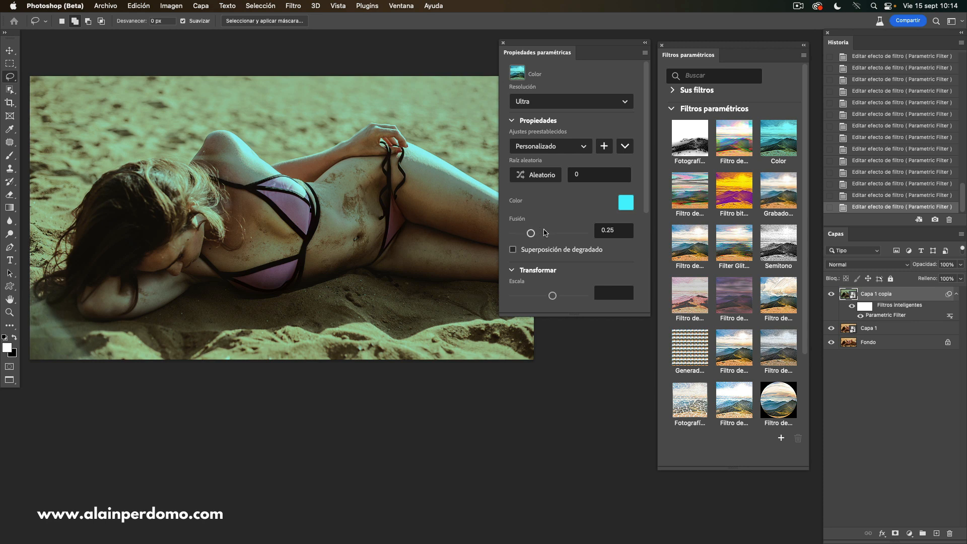
left_click_drag(532, 234, 541, 238)
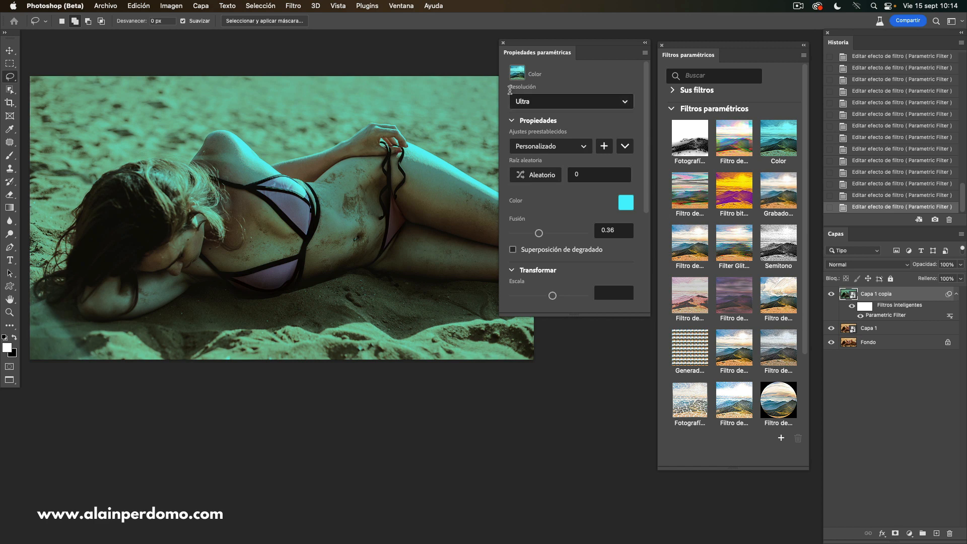
In the blending options of Capa 1 copia, split the underlying layer's white blend-if limit to 68 / 148
double_click(912, 294)
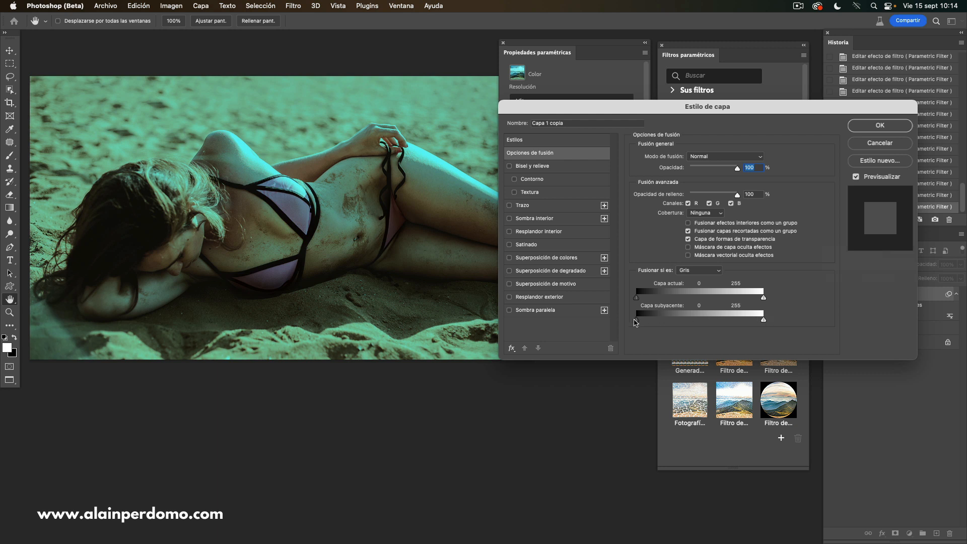
mouse_move(637, 319)
left_mouse_down()
mouse_move(662, 320)
mouse_move(618, 322)
left_mouse_up()
left_click_drag(763, 322, 698, 318)
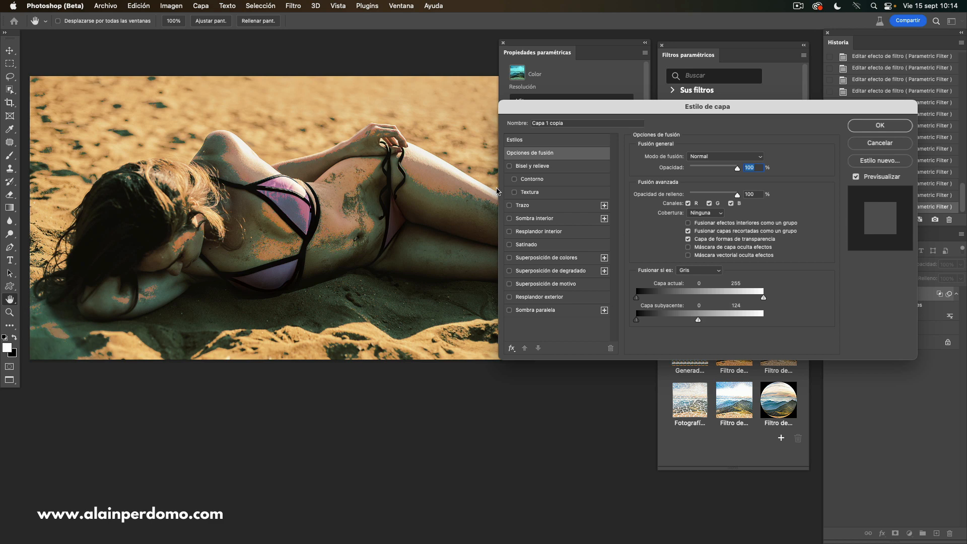
key("alt")
mouse_move(698, 322)
left_mouse_down()
mouse_move(651, 322)
mouse_move(721, 322)
mouse_move(710, 322)
left_mouse_up()
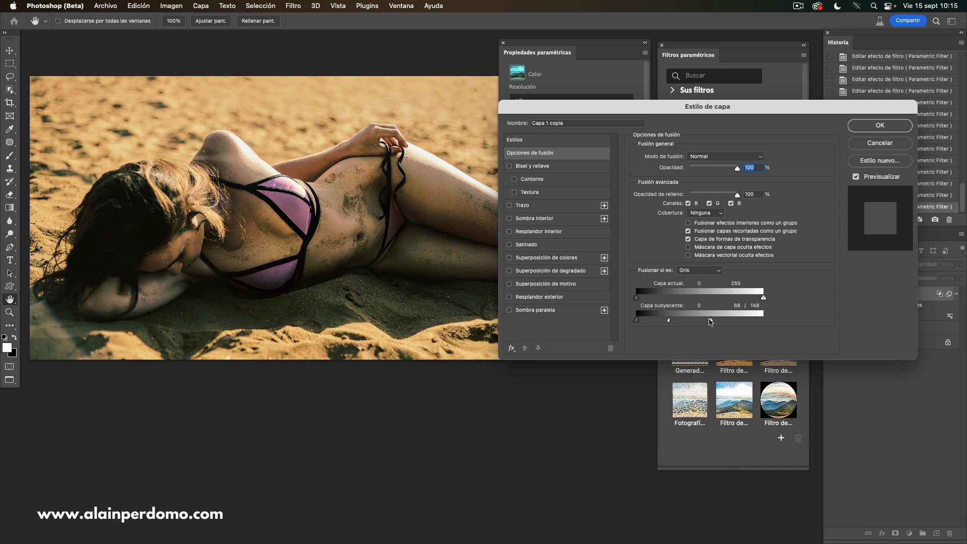
left_click(861, 129)
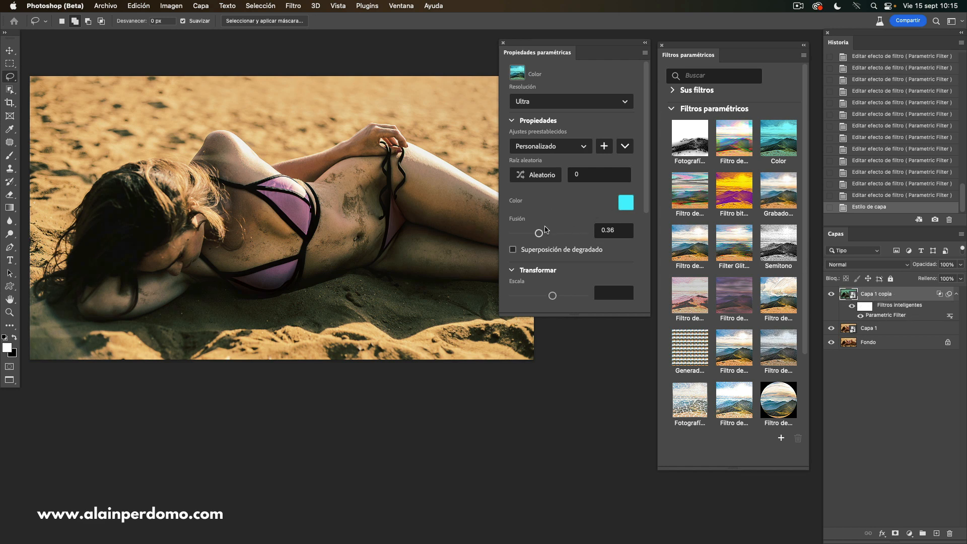
Close the filter's properties and reopen them from the Parametric Filter entry under Capa 1 copia
left_click(502, 44)
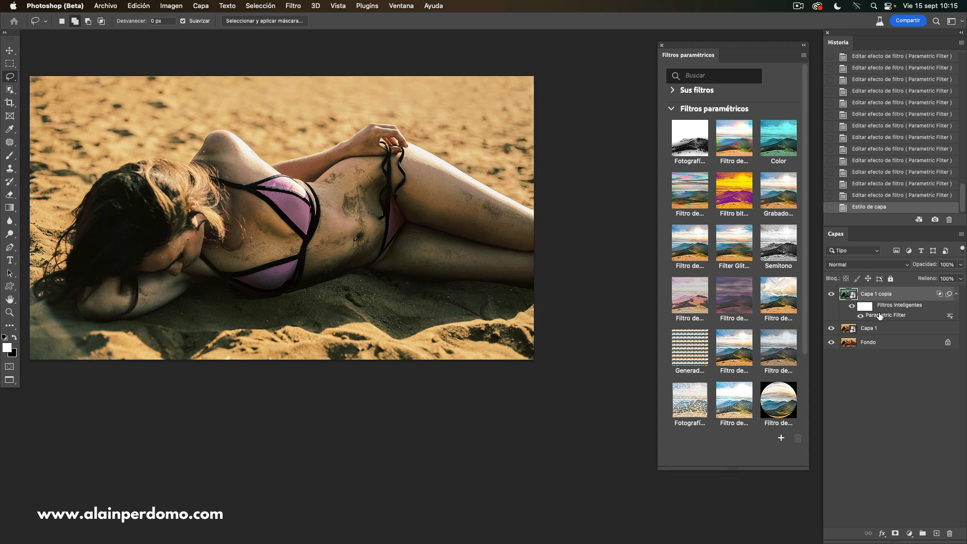
double_click(868, 317)
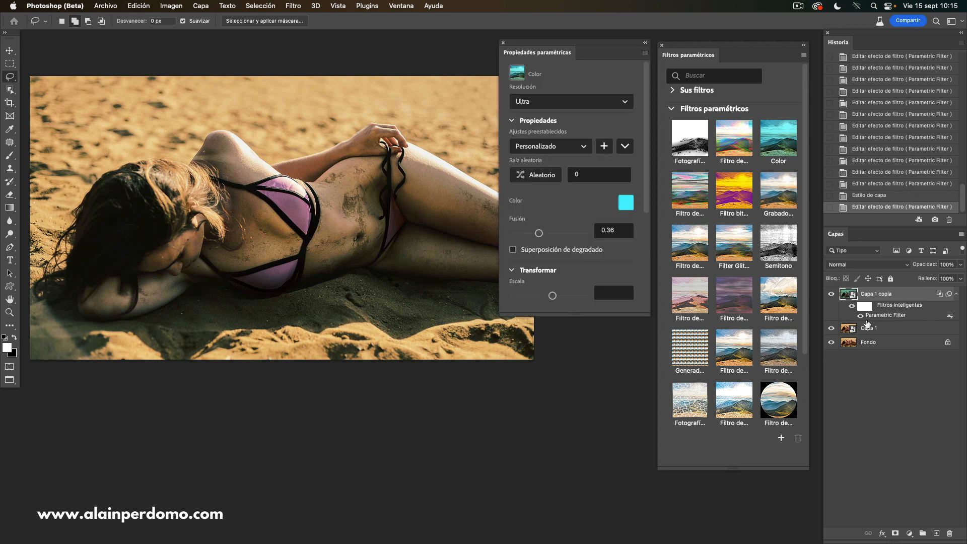
Set the Color filter's Fusión to 0.34, try blue 002aff as its color, and undo the color change
mouse_move(539, 234)
left_mouse_down()
mouse_move(550, 235)
mouse_move(537, 235)
left_mouse_up()
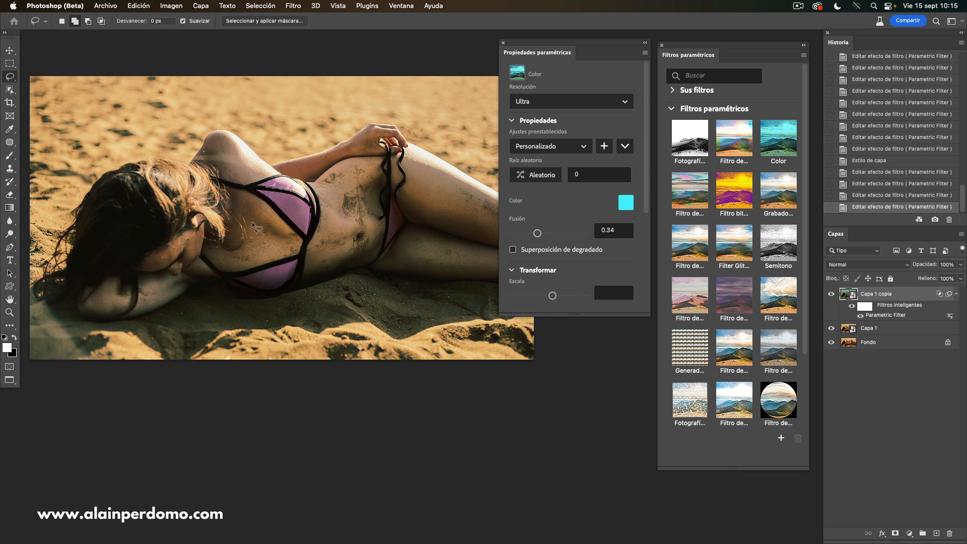
left_click(624, 203)
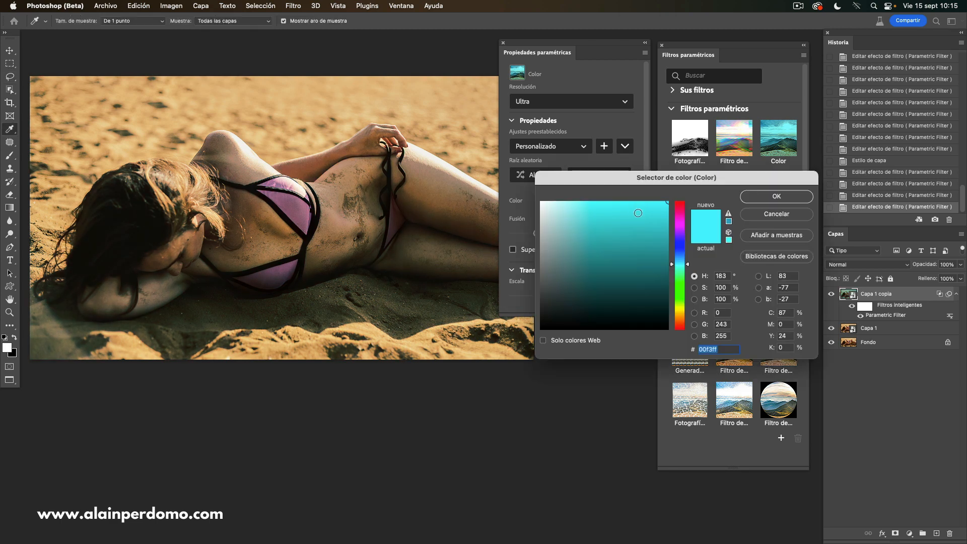
left_click(682, 247)
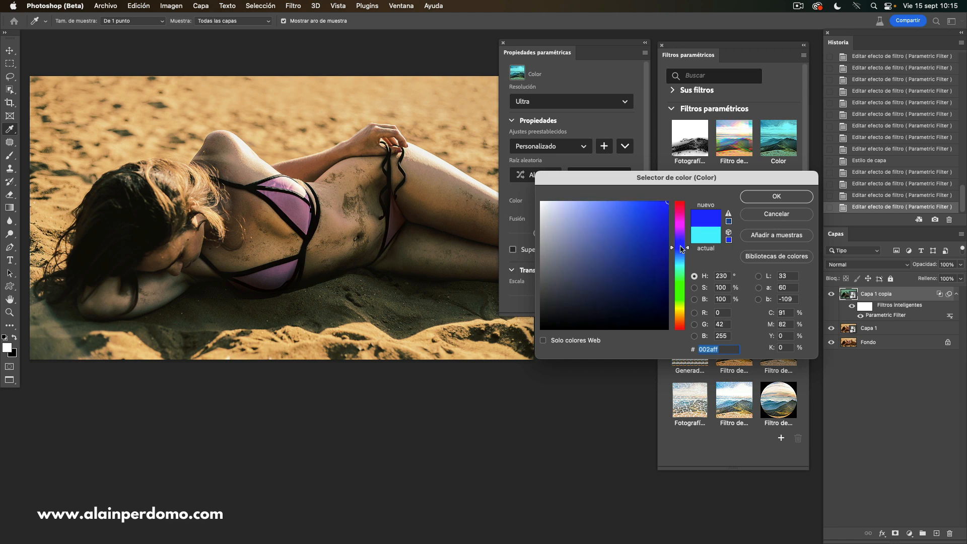
left_click(762, 199)
key("l")
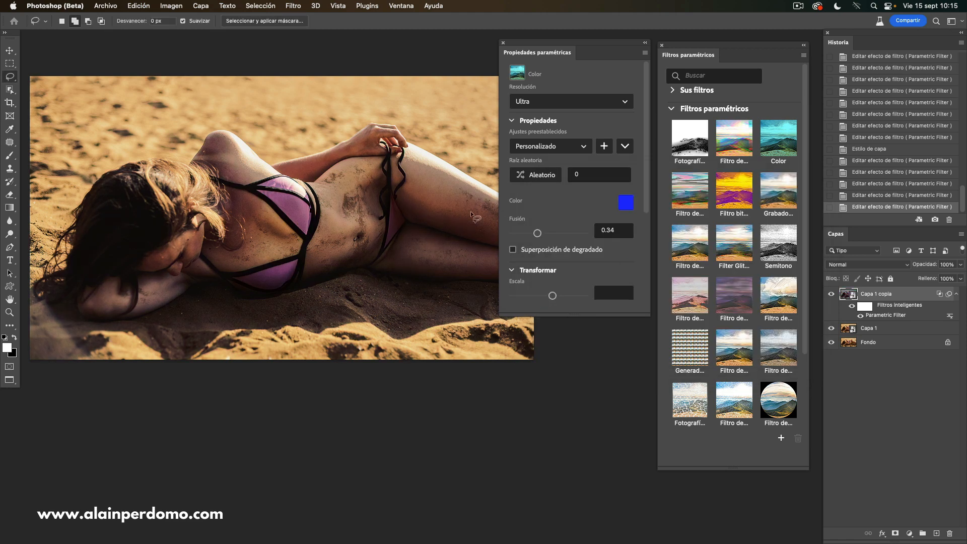
key("super+z")
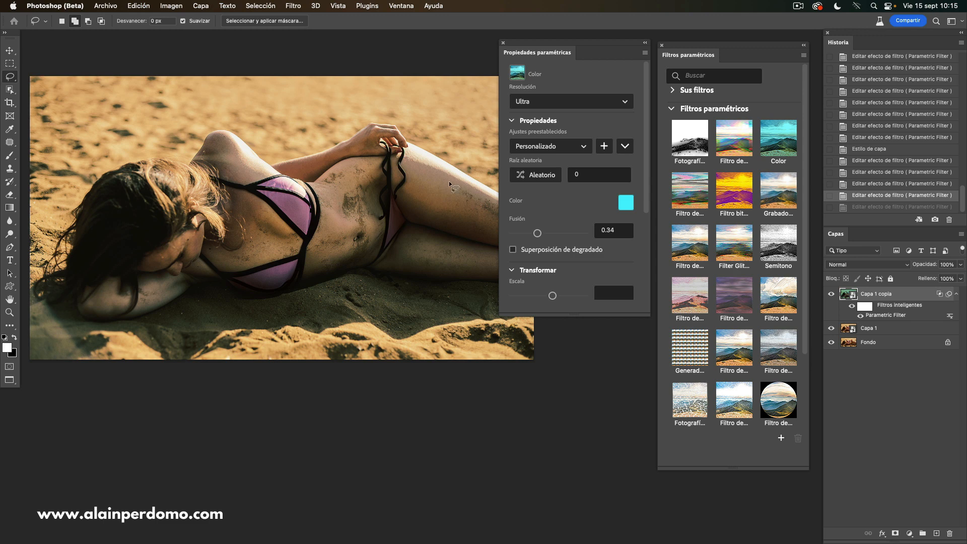
Apply Filtro bitonal to Capa 1 copia and reset both of its blend-if ranges to 0–255
left_click(733, 195)
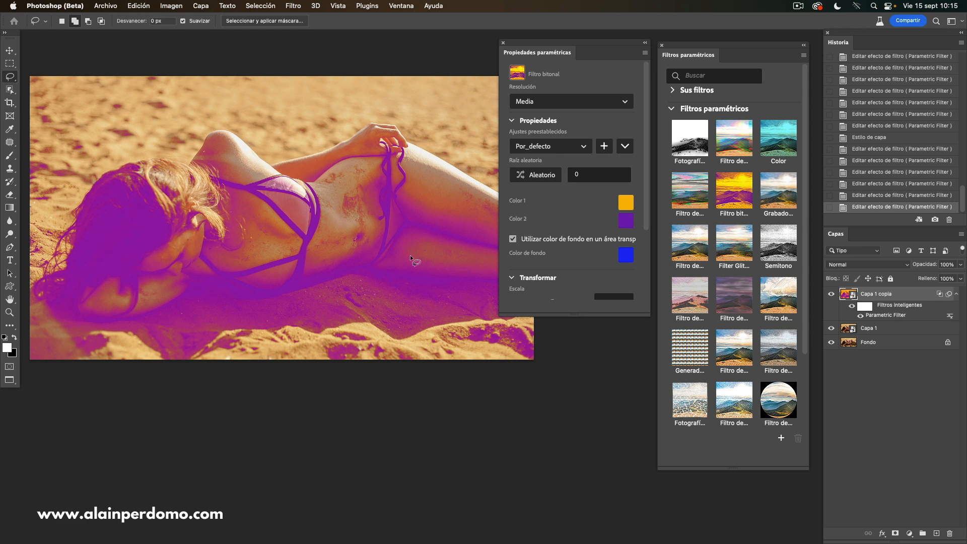
double_click(916, 293)
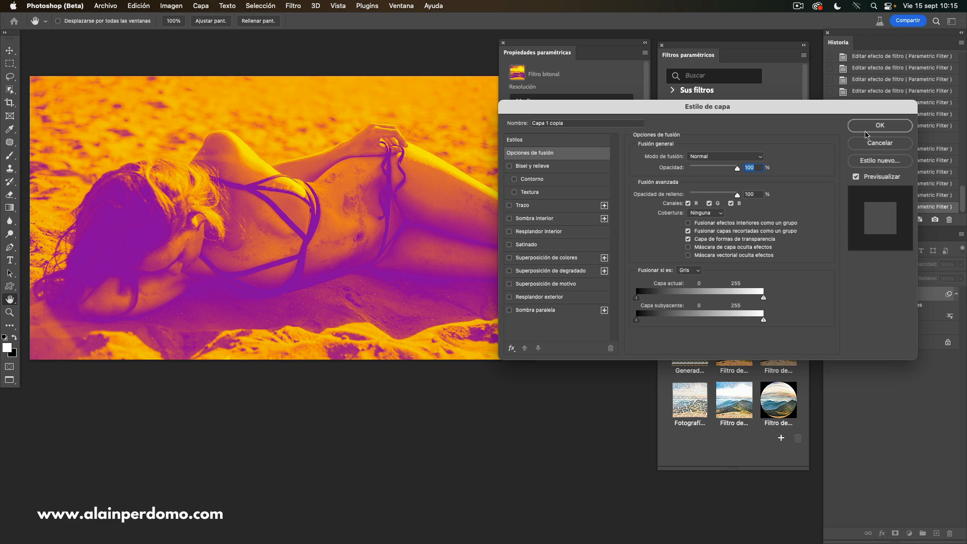
left_click(869, 126)
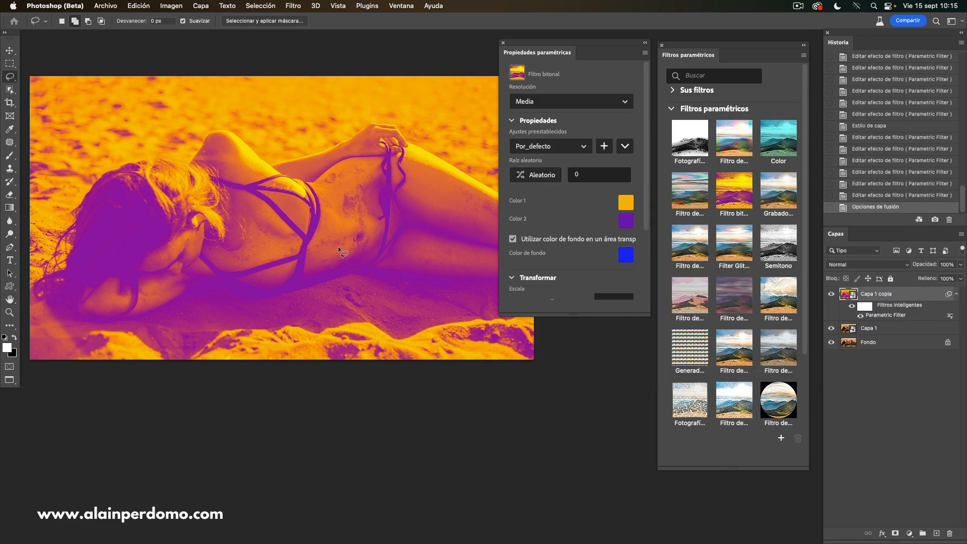
Set Filtro bitonal's resolution to Ultra and Capa 1 copia's blend mode to Luz suave
left_click(596, 102)
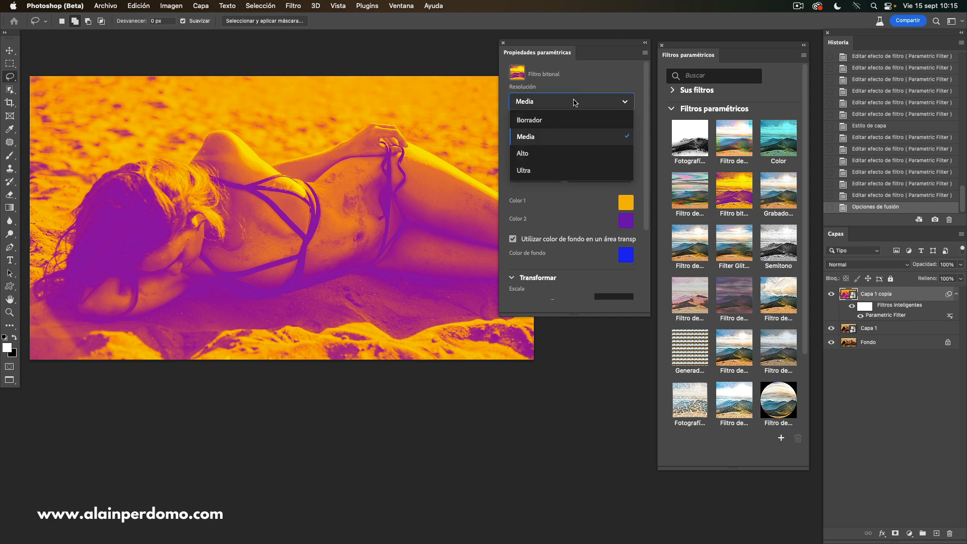
left_click(527, 171)
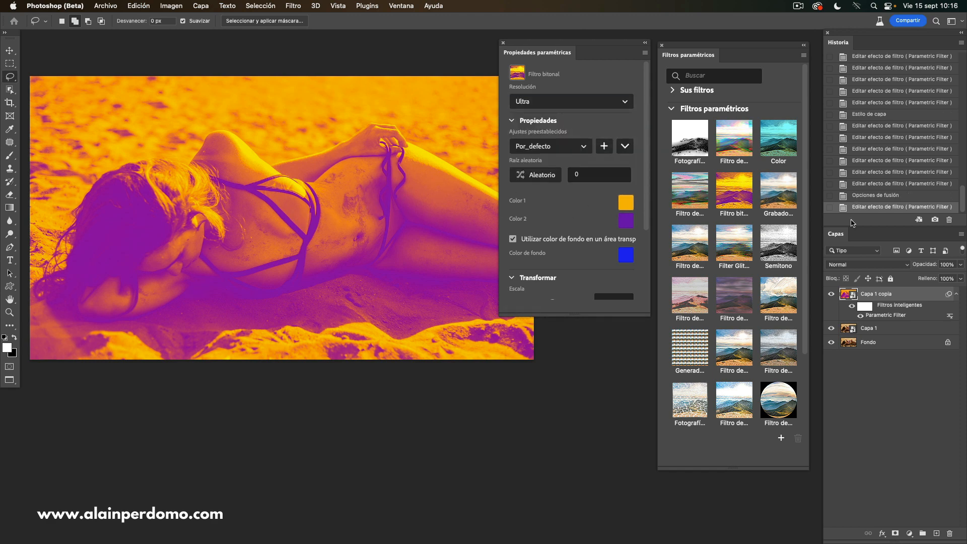
left_click(869, 266)
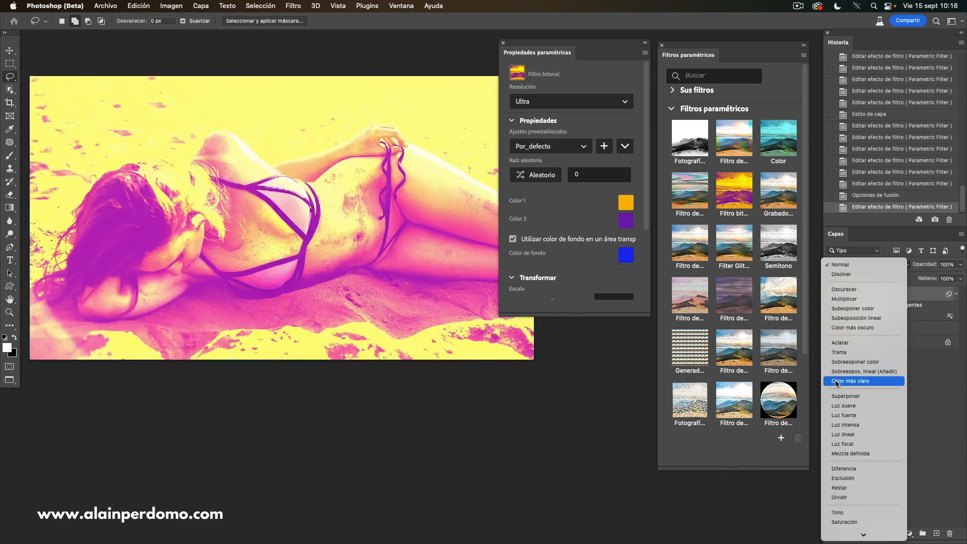
left_click(851, 407)
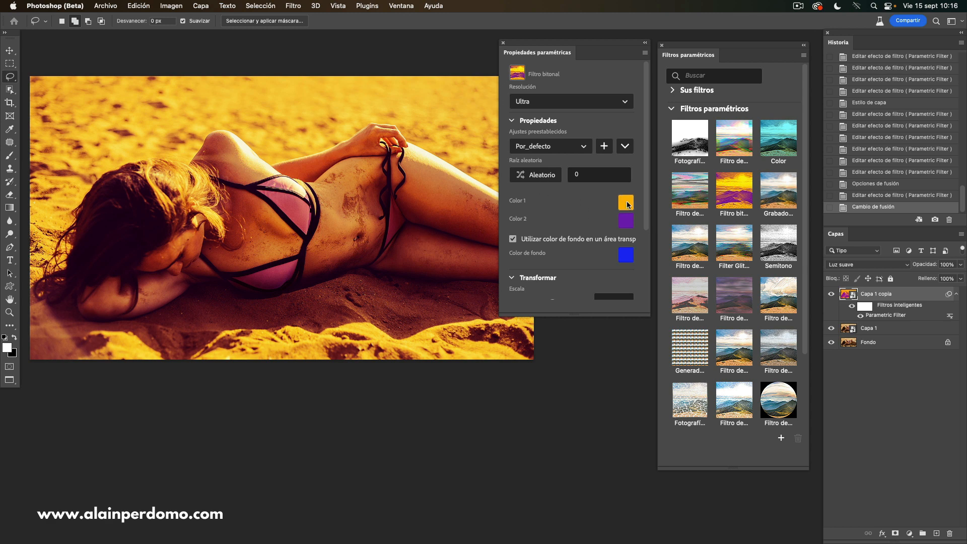
Change Filtro bitonal's Color 1 to a pale peach-orange tone
left_click(628, 204)
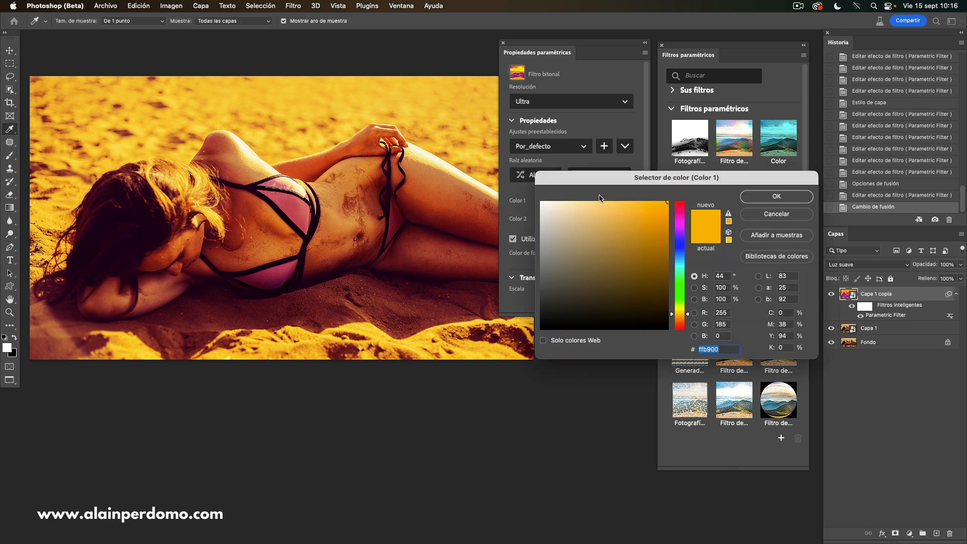
left_click(679, 316)
left_click(597, 201)
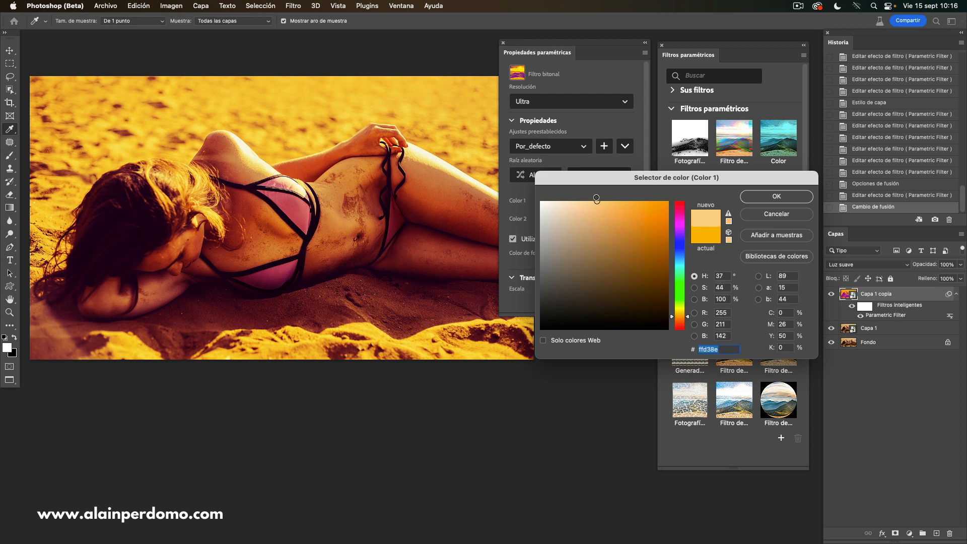
left_click(584, 201)
left_click(759, 198)
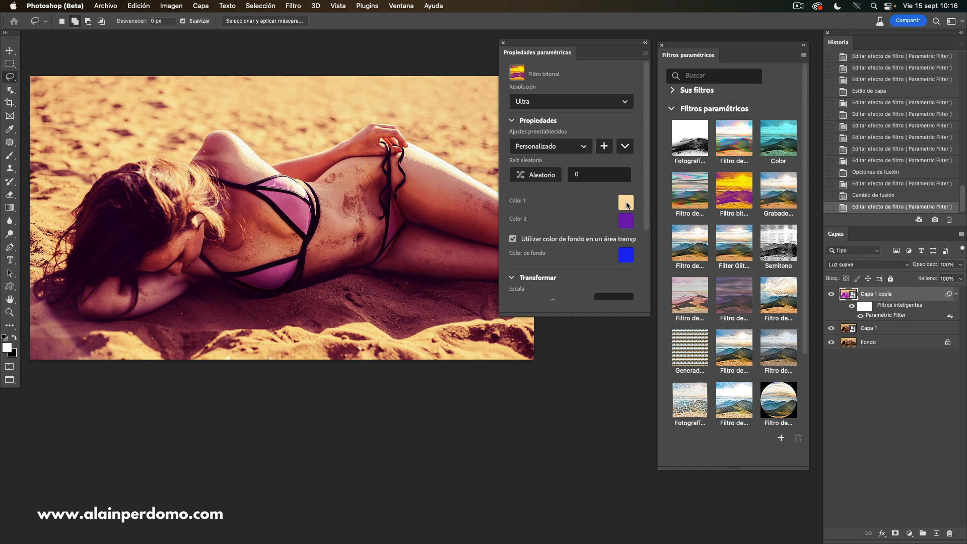
Set Filtro bitonal's Color 2 to dark navy 002a5a after trying the lighter blue 004f78
left_click(626, 220)
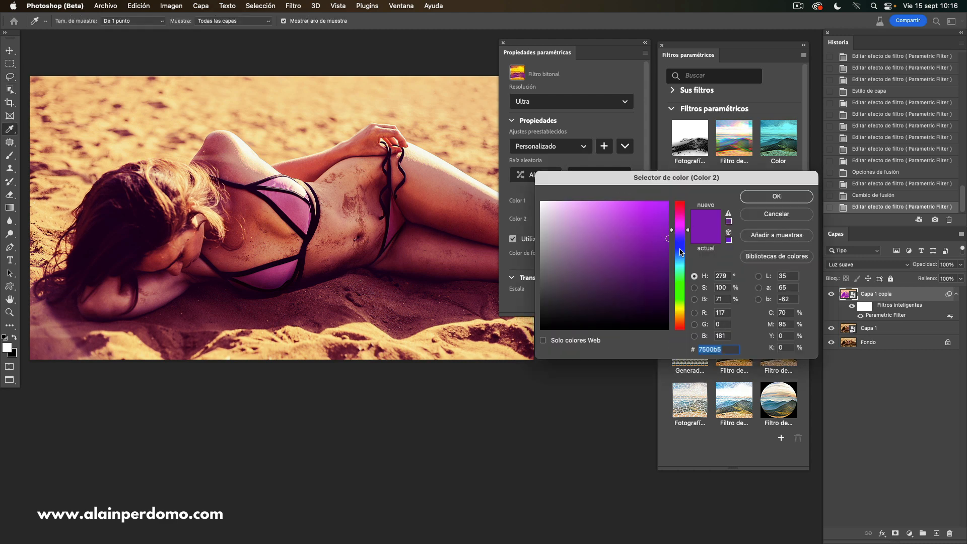
left_click_drag(681, 252, 681, 260)
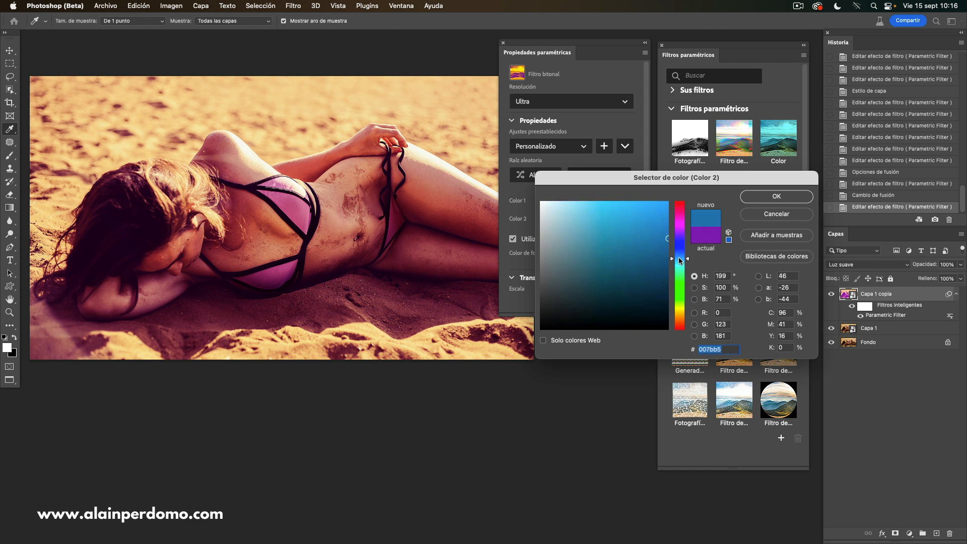
left_click(668, 269)
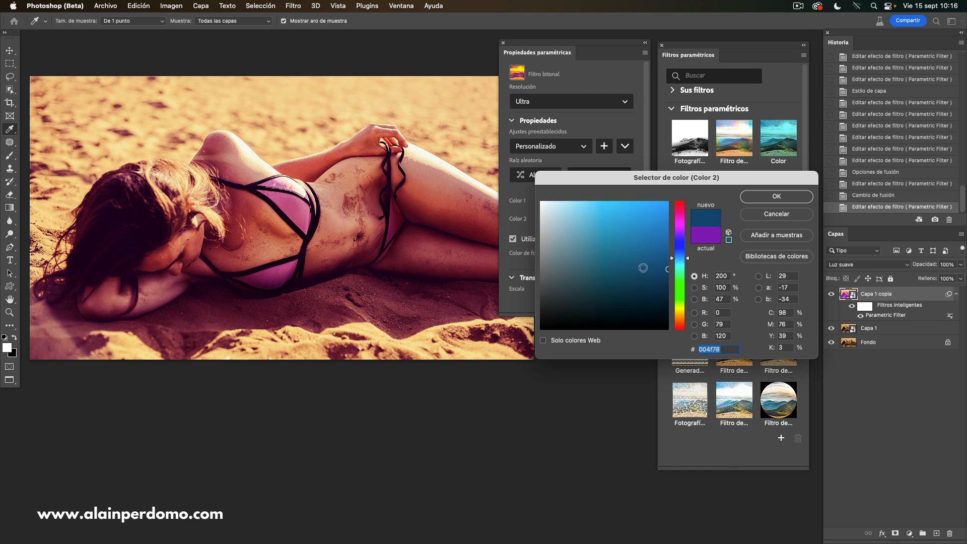
left_click(768, 199)
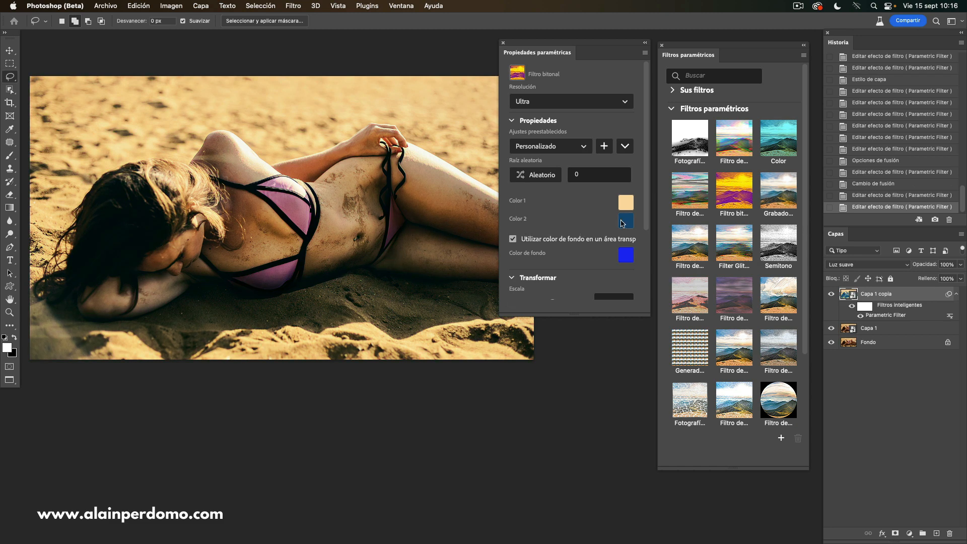
left_click(623, 224)
left_click(680, 258)
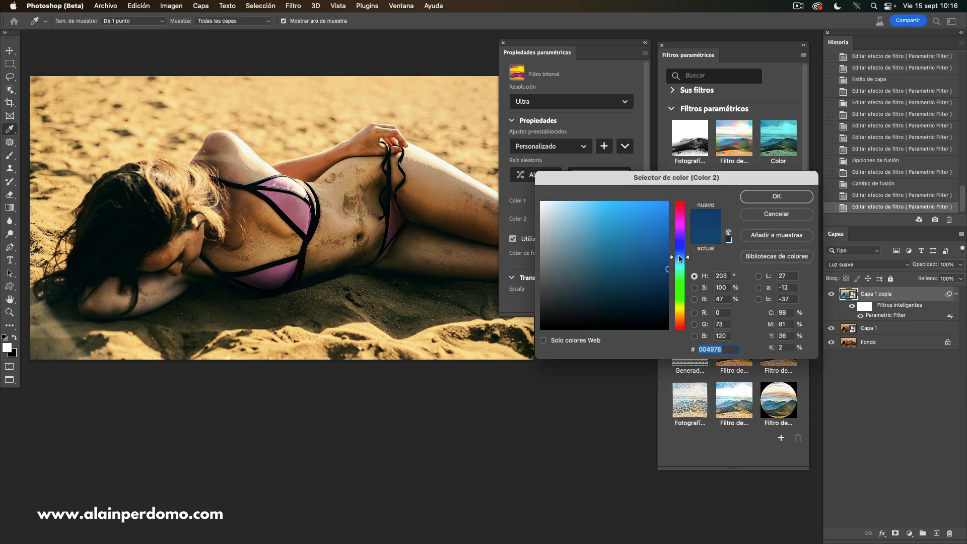
left_click_drag(680, 258, 668, 284)
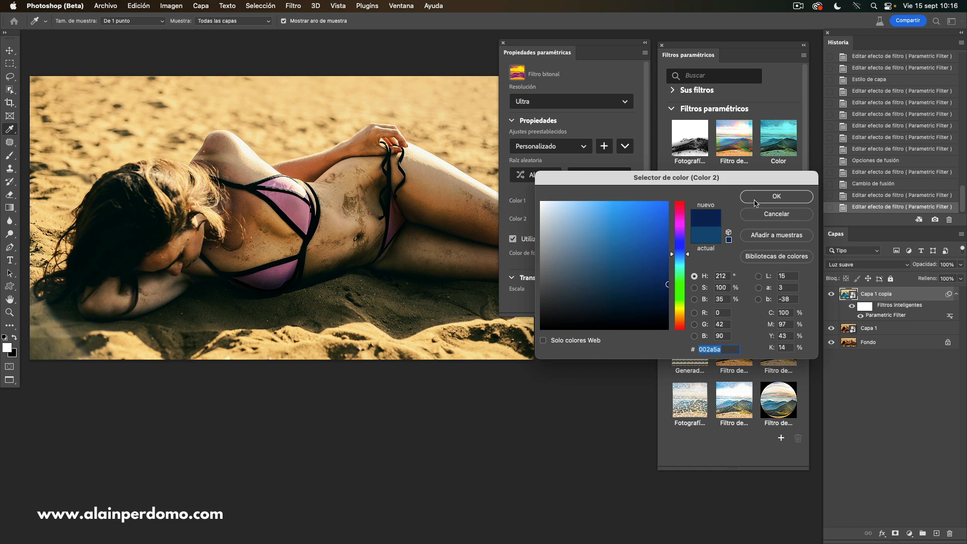
left_click(755, 198)
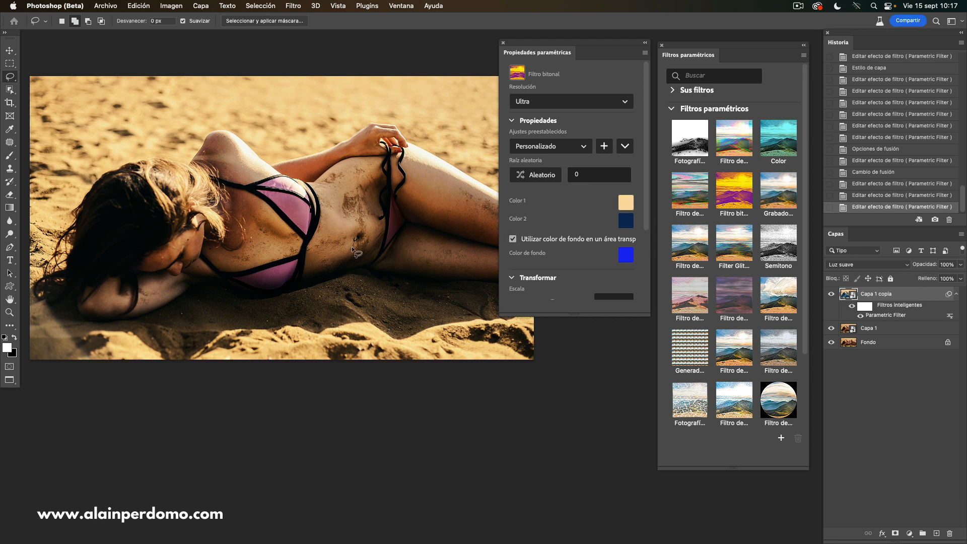
Switch Filtro bitonal's background color for transparent areas off and on again, and review its Transformar settings
left_click(513, 239)
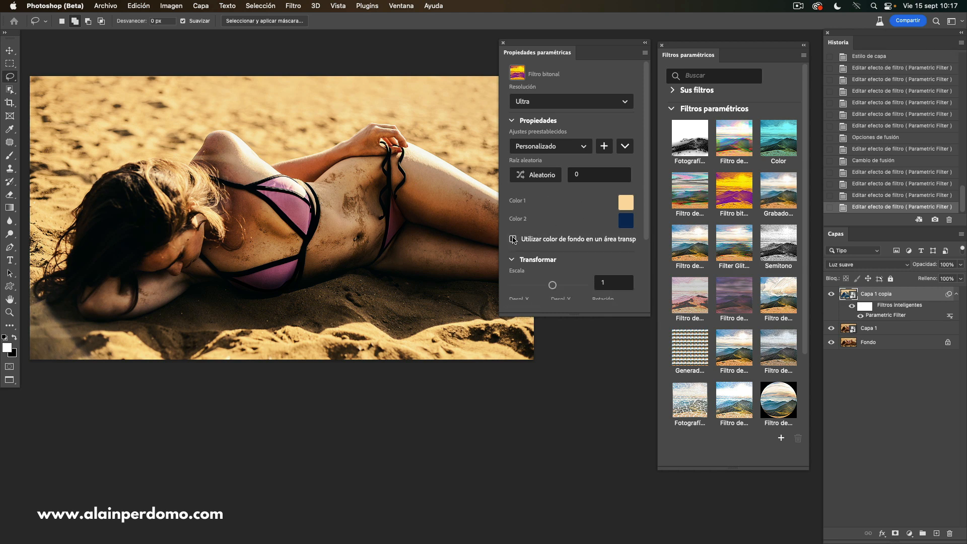
left_click(513, 240)
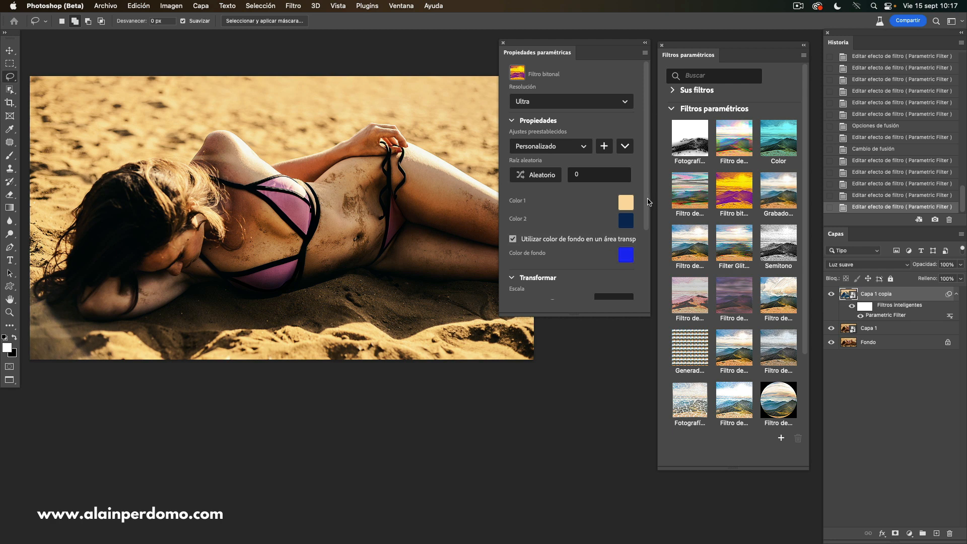
scroll(639, 201, "down", 5)
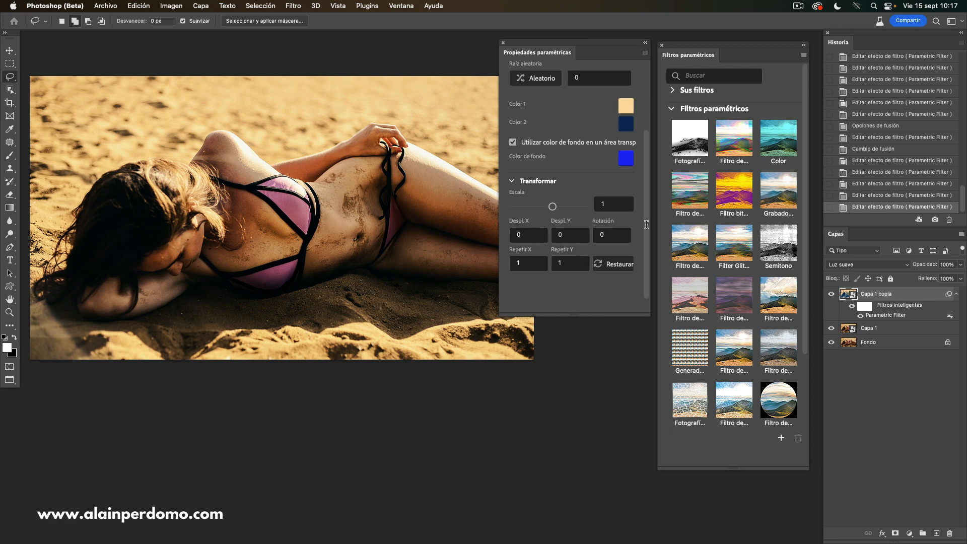
scroll(646, 224, "up", 4)
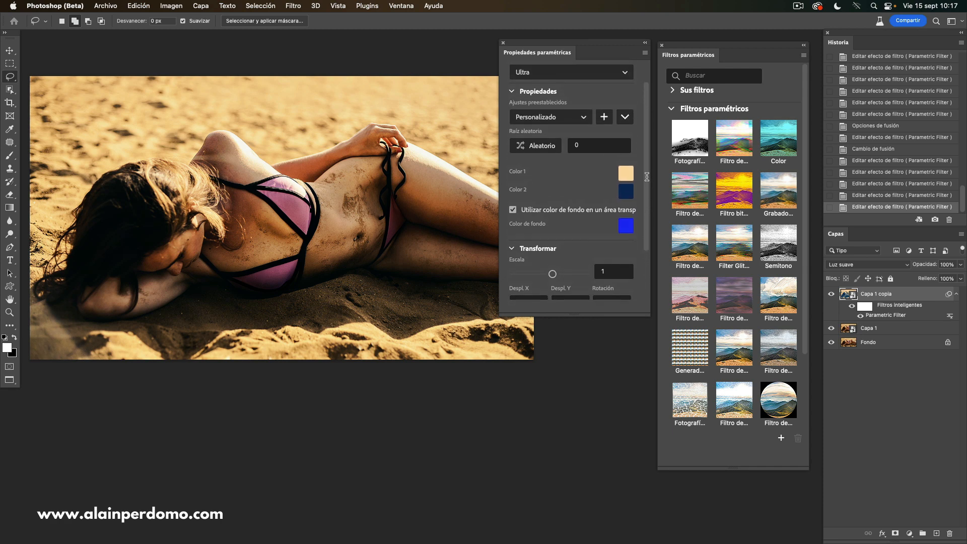
scroll(647, 176, "up", 2)
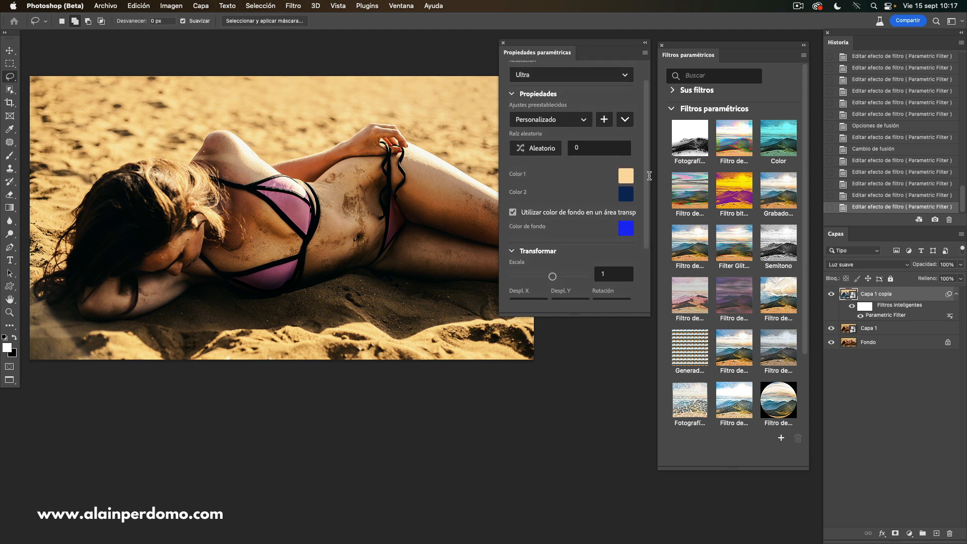
scroll(646, 180, "up", 2)
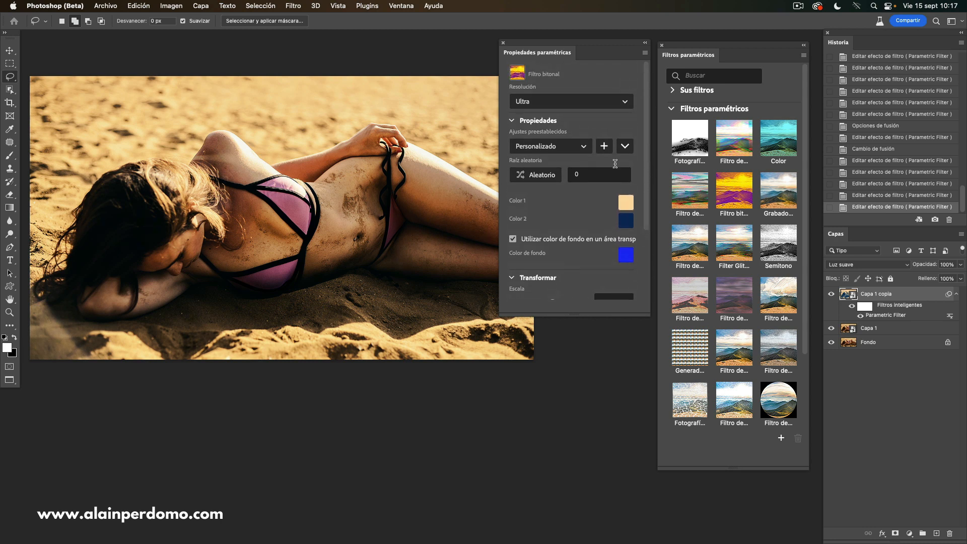
Close the filter's properties and compare the photo with Capa 1 copia hidden and shown
left_click(503, 44)
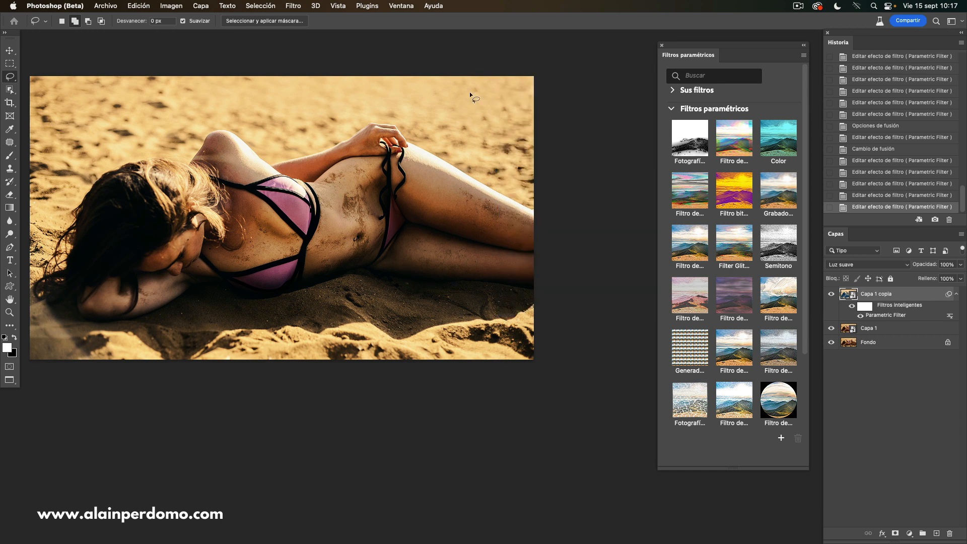
left_click(831, 293)
left_click(831, 293)
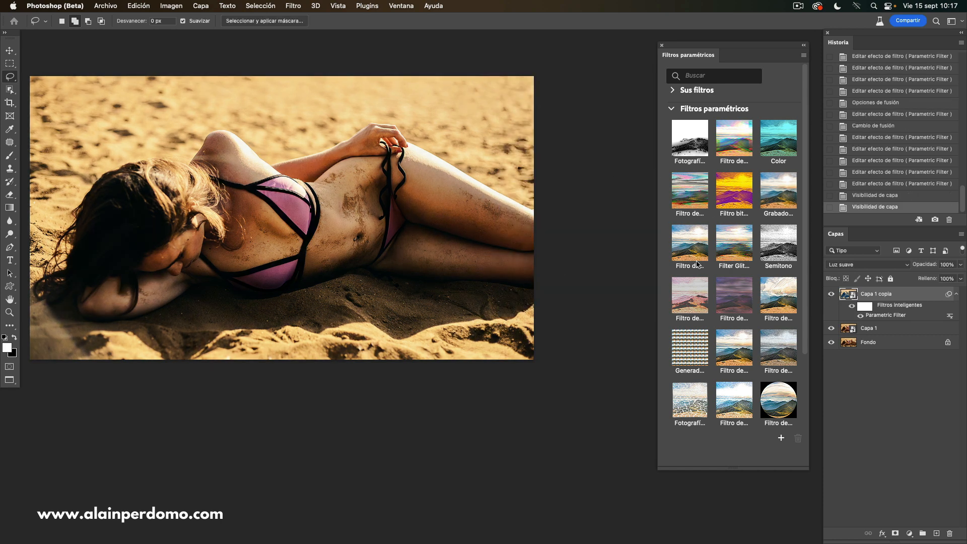
Try Filter Glitch on Capa 1 copia, close its properties and restore the history state before it
left_click_drag(806, 233, 811, 290)
left_click(735, 179)
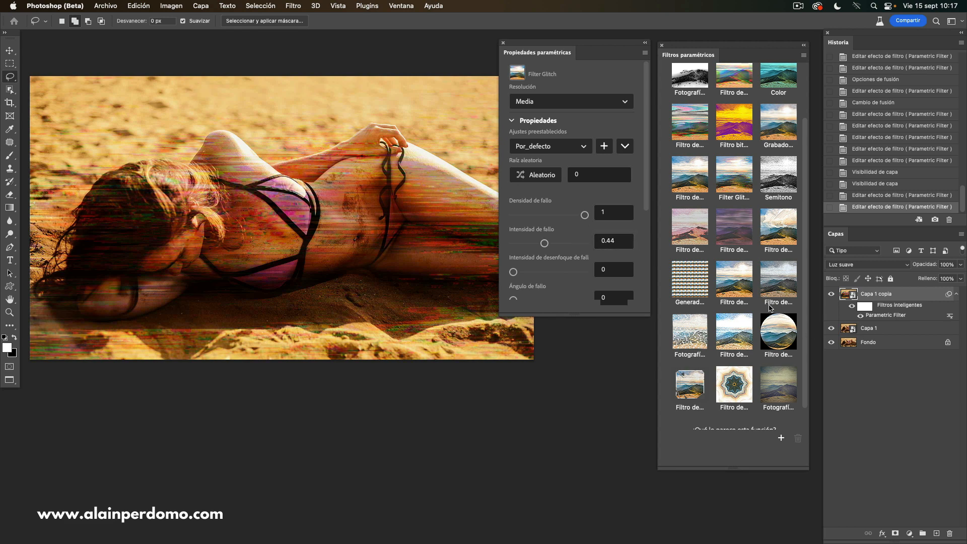
left_click(875, 196)
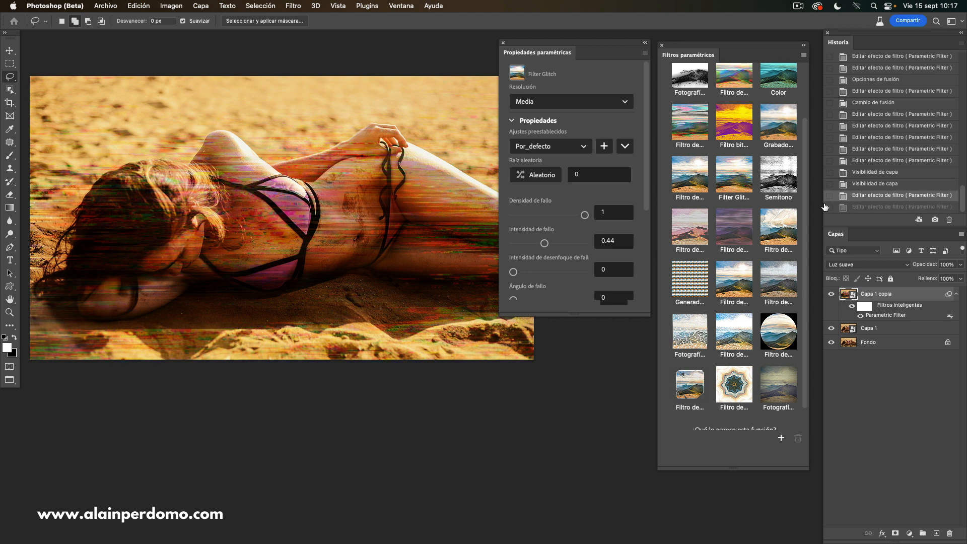
left_click(503, 43)
left_click(866, 184)
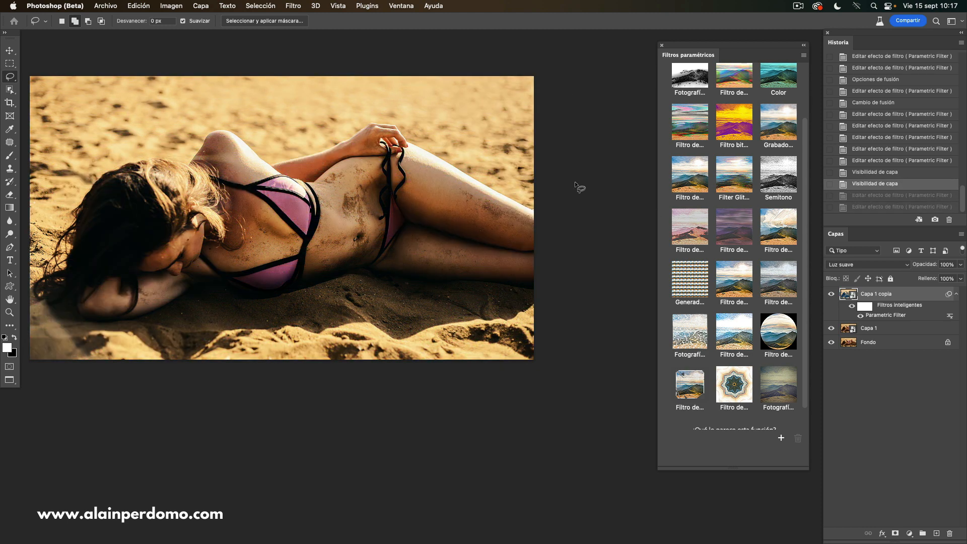